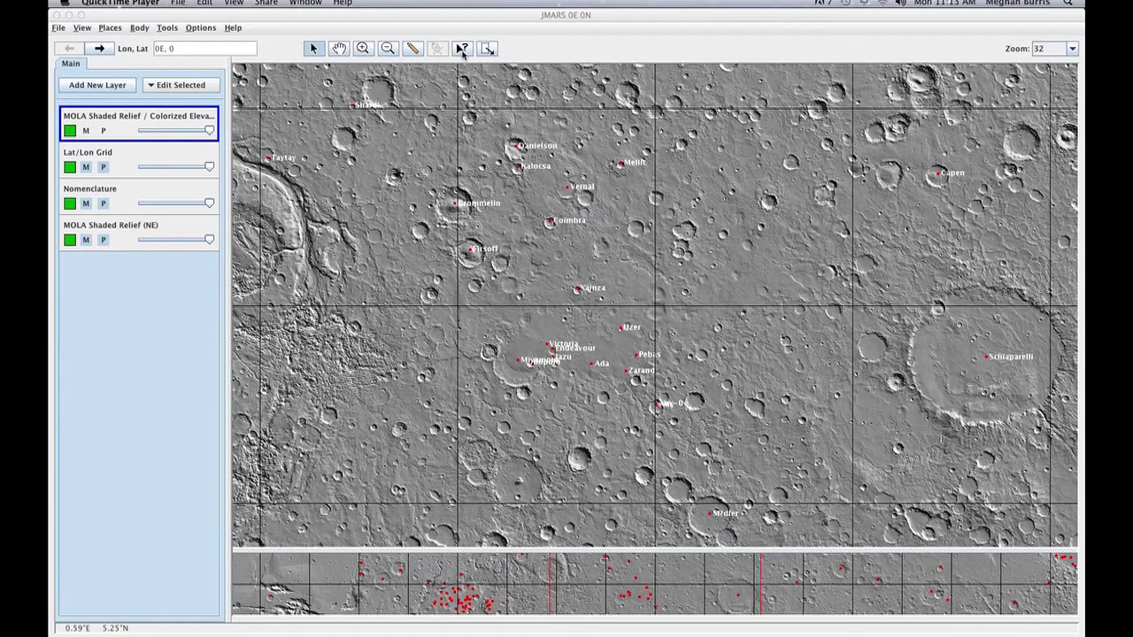
Turn on the Investigate (?) tool and select the new Investigate Layer row at the top of the list.
{"action": "left_click", "coordinate": [463, 50]}
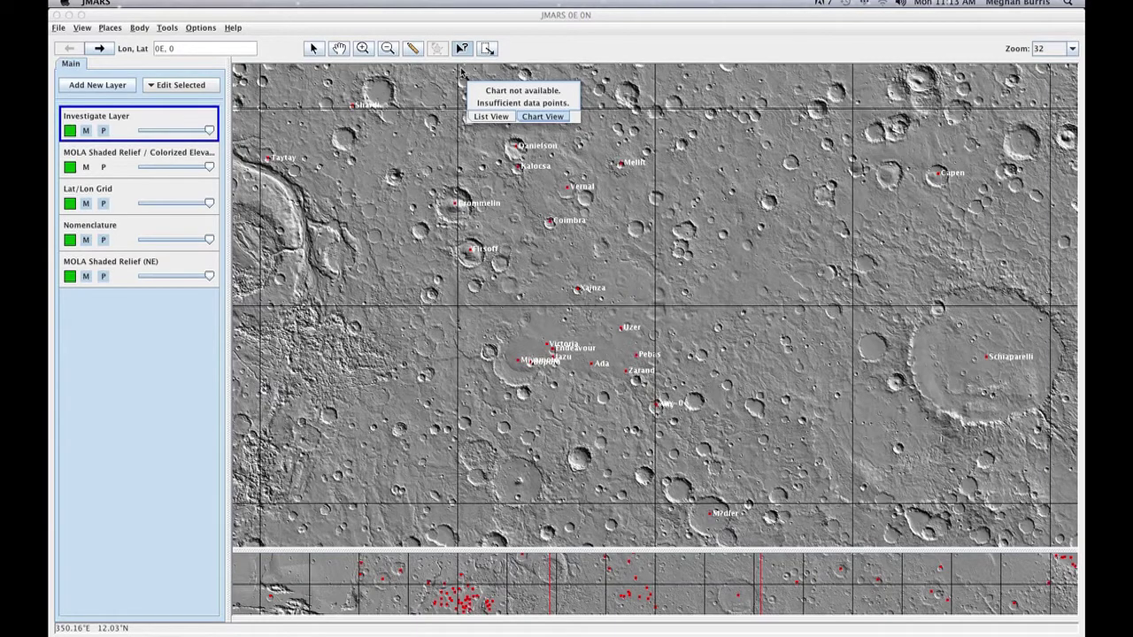
{"action": "left_click", "coordinate": [144, 124]}
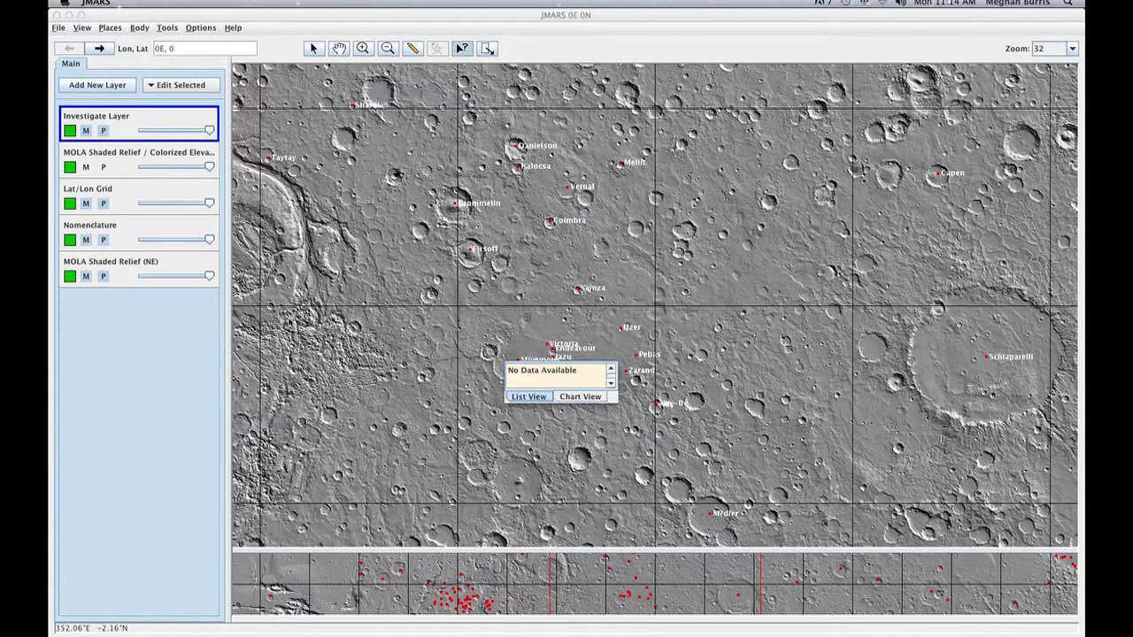
{"action": "left_click", "coordinate": [99, 87]}
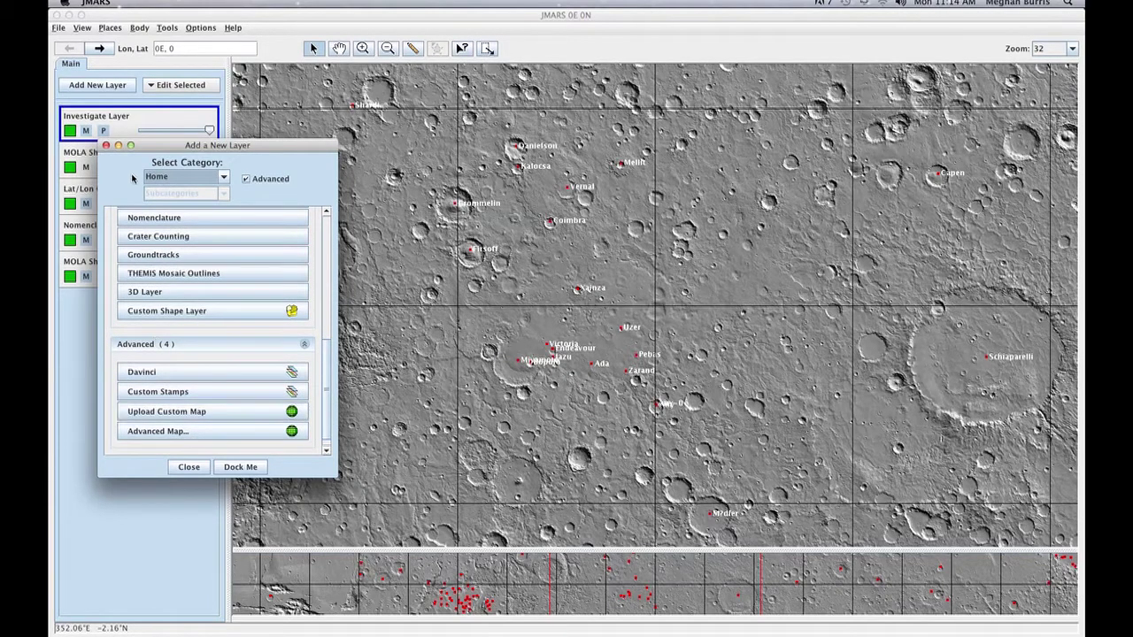
{"action": "left_click", "coordinate": [189, 431]}
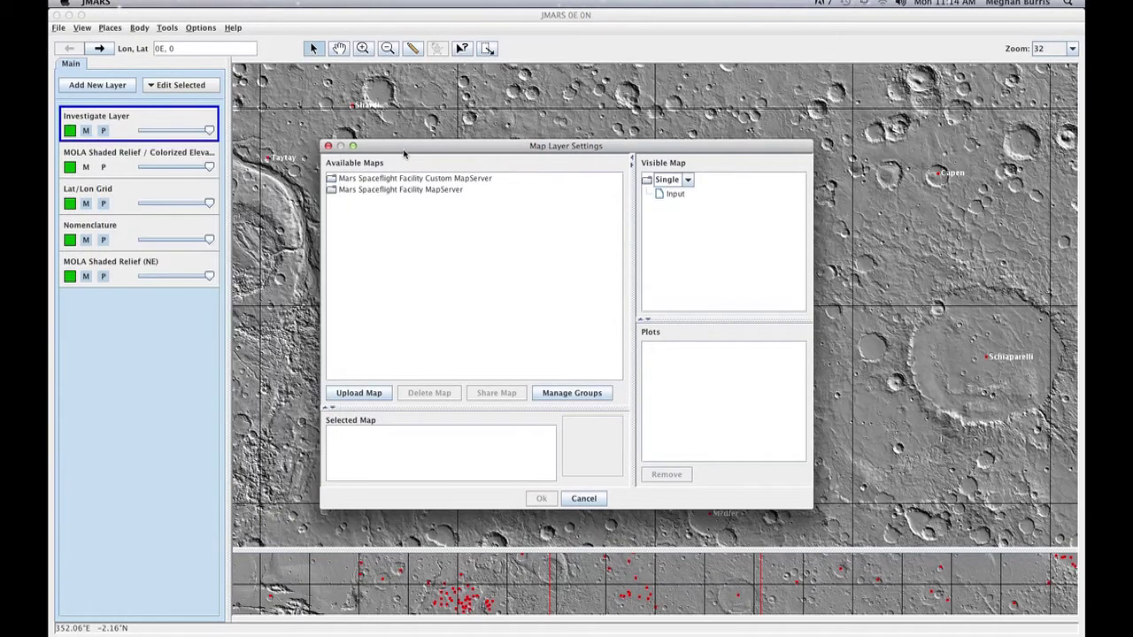
{"action": "double_click", "coordinate": [416, 190]}
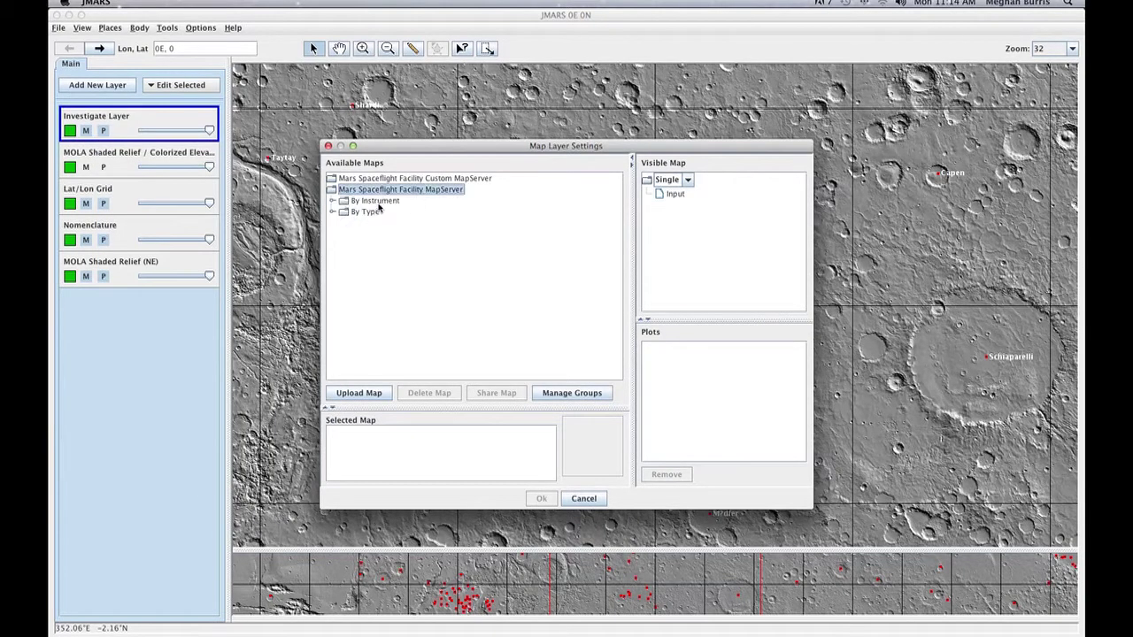
{"action": "double_click", "coordinate": [378, 203]}
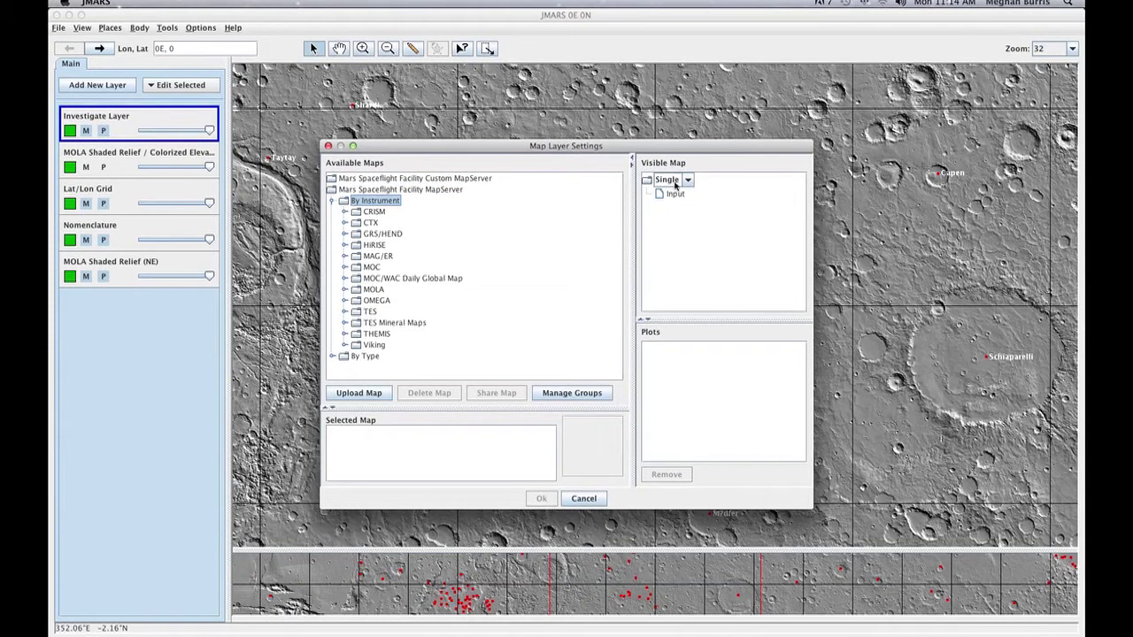
{"action": "left_click", "coordinate": [380, 293]}
{"action": "double_click", "coordinate": [380, 293]}
{"action": "scroll", "coordinate": [443, 370], "scroll_direction": "down", "scroll_amount": 5}
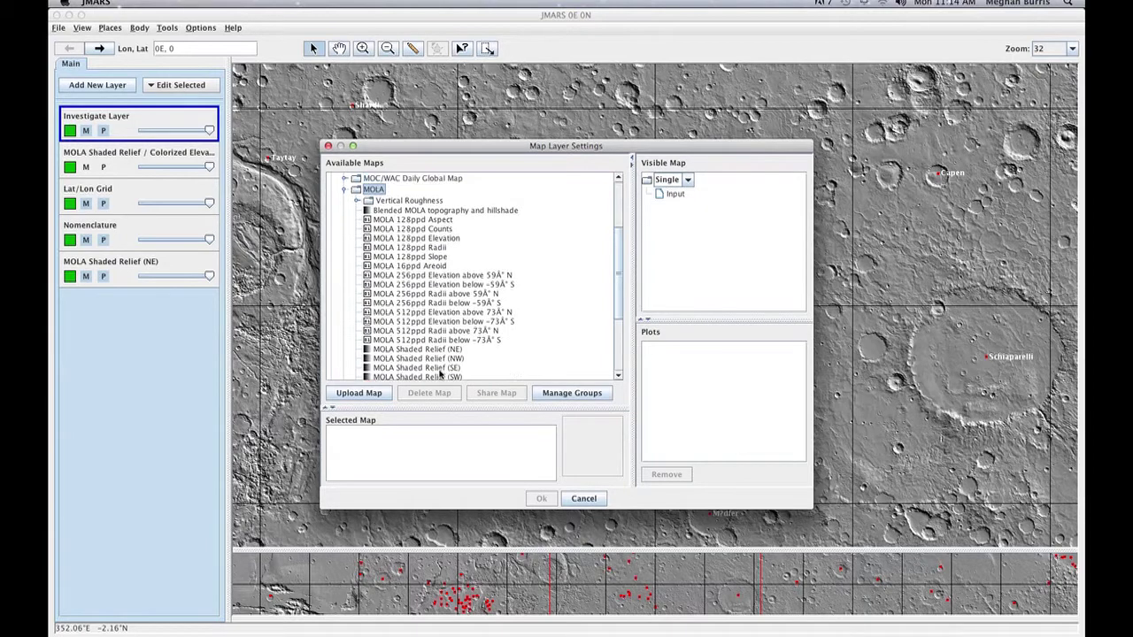
{"action": "left_click", "coordinate": [409, 299]}
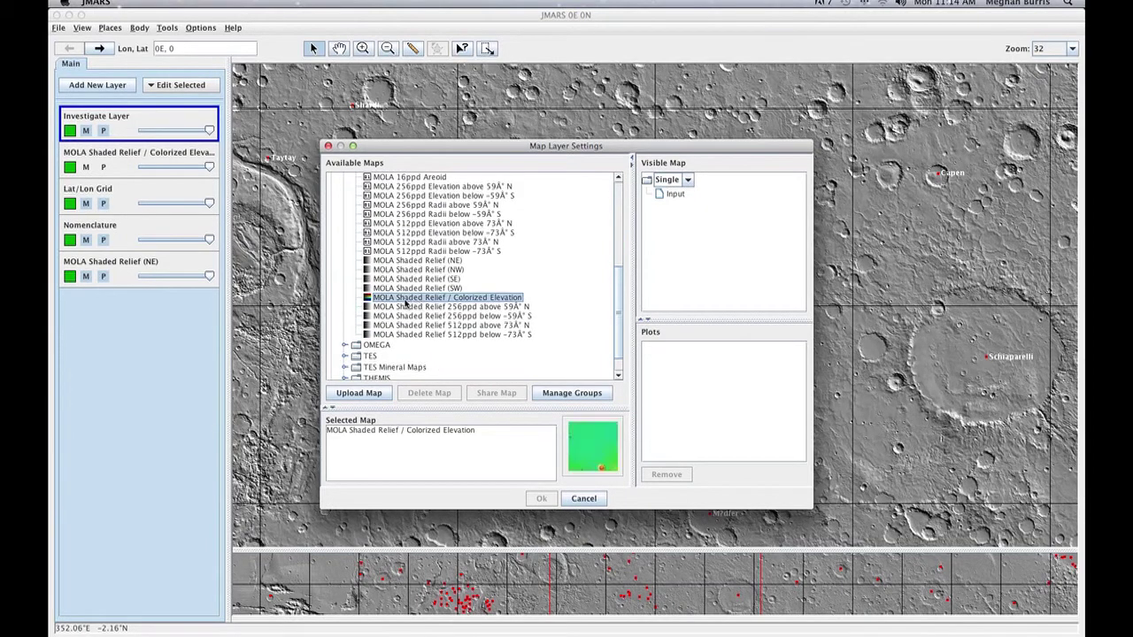
{"action": "left_click_drag", "start_coordinate": [478, 293], "coordinate": [679, 201]}
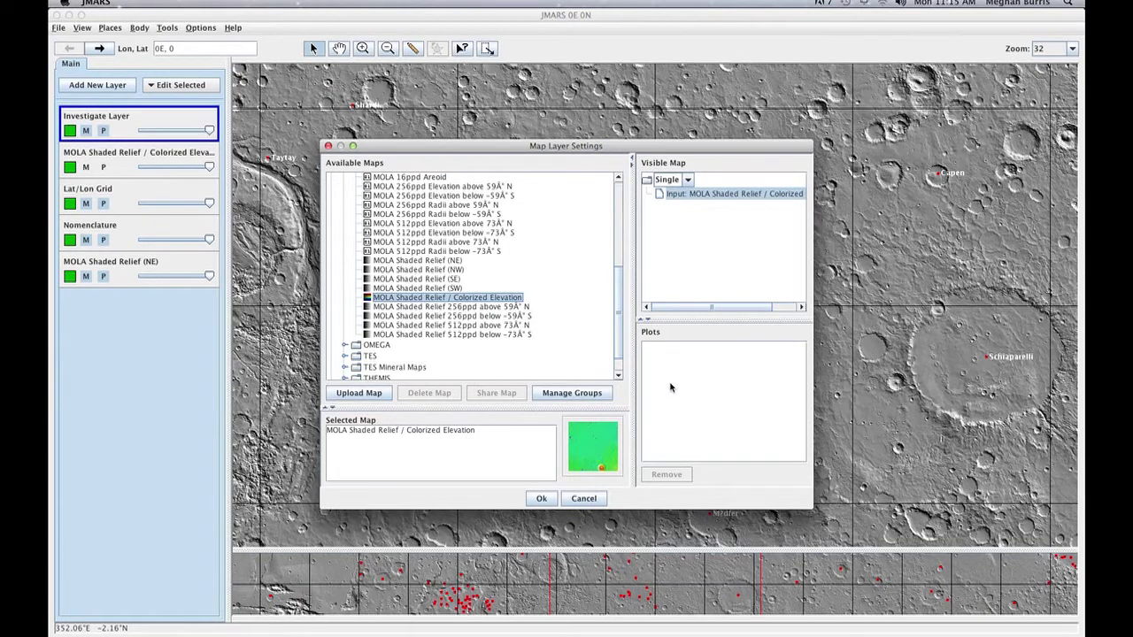
{"action": "left_click", "coordinate": [582, 501]}
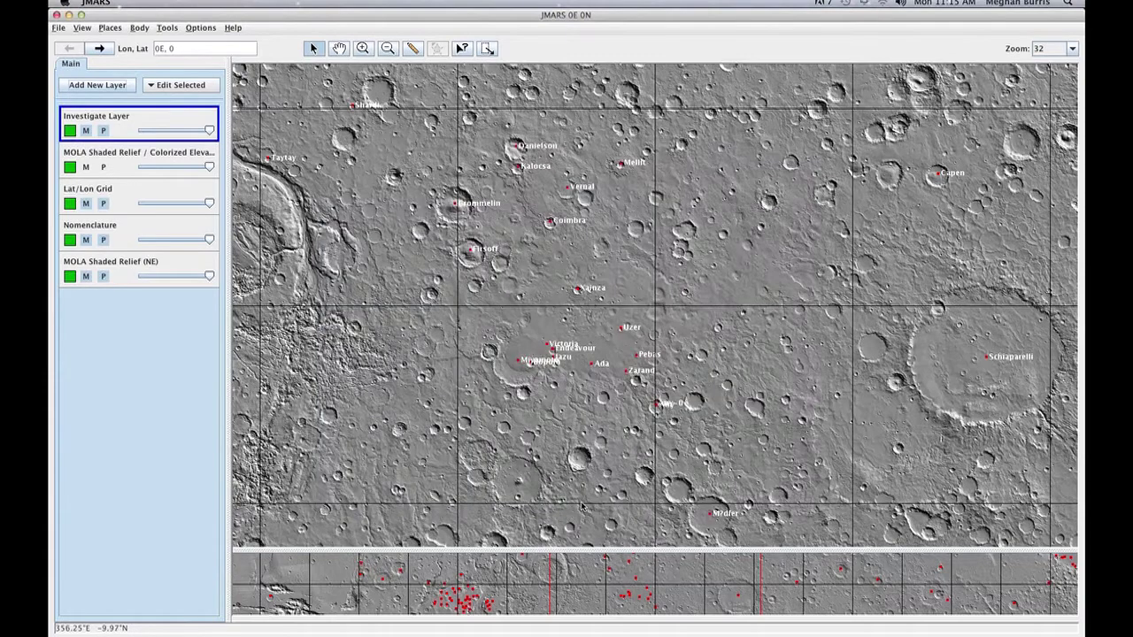
Switch on the colorized MOLA elevation layer's main-view display and close its Map Layer Settings.
{"action": "left_click", "coordinate": [87, 168]}
{"action": "double_click", "coordinate": [128, 162]}
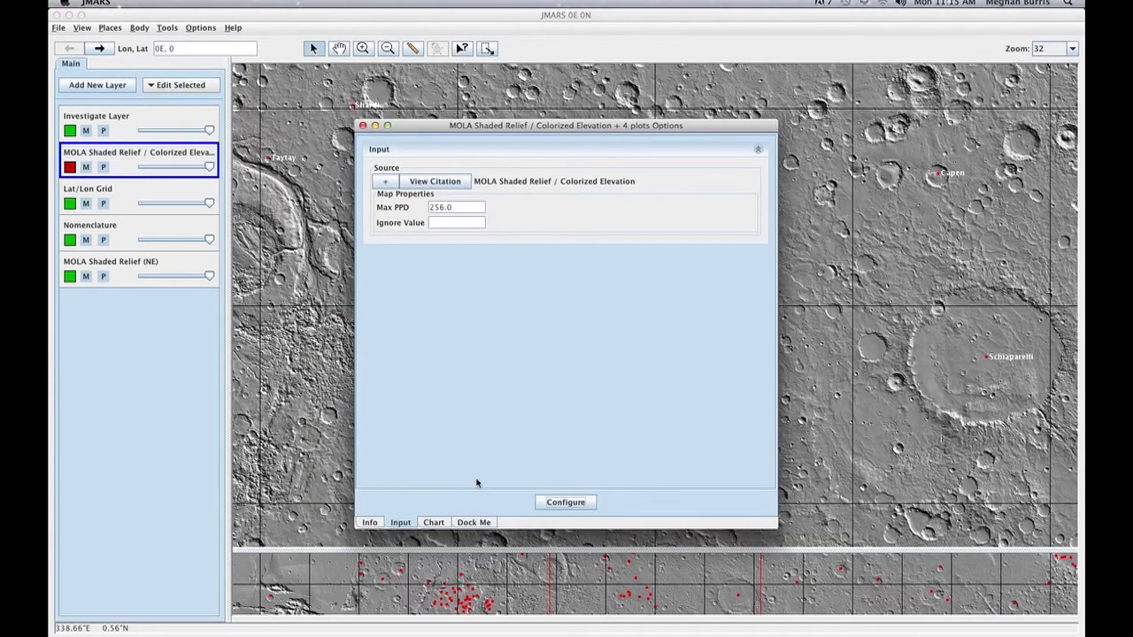
{"action": "left_click", "coordinate": [589, 504]}
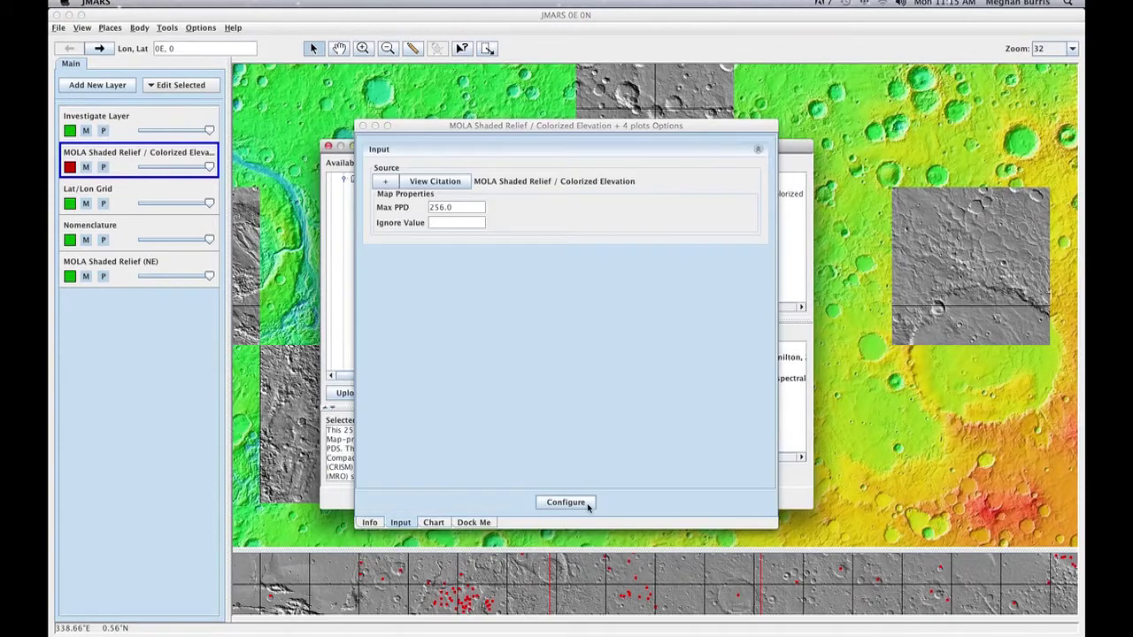
{"action": "left_click", "coordinate": [341, 173]}
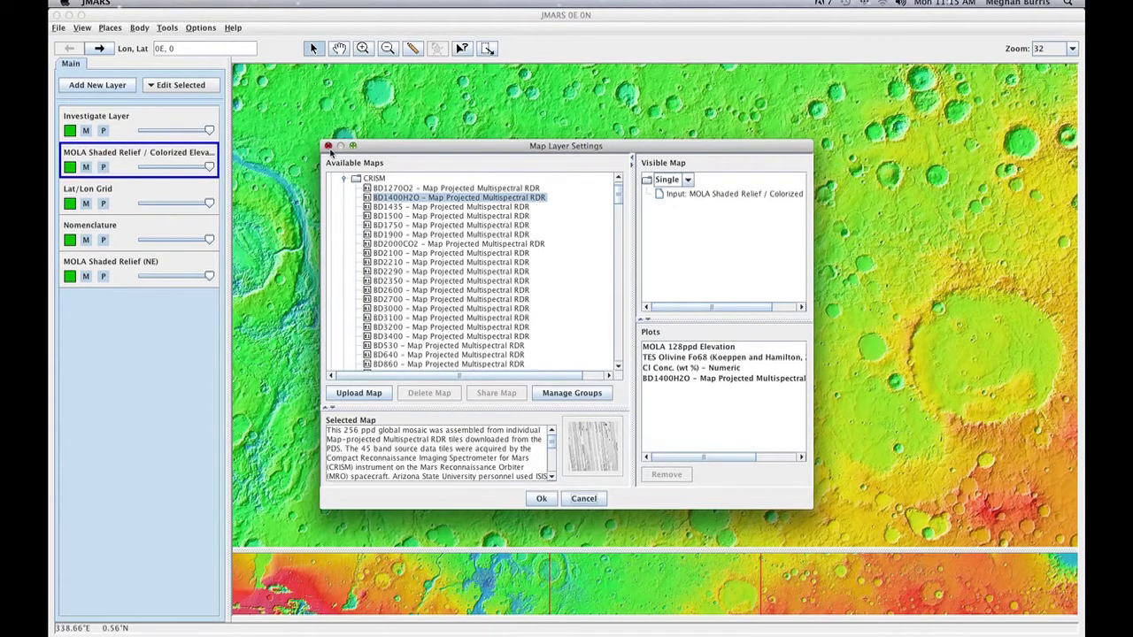
{"action": "left_click", "coordinate": [329, 146]}
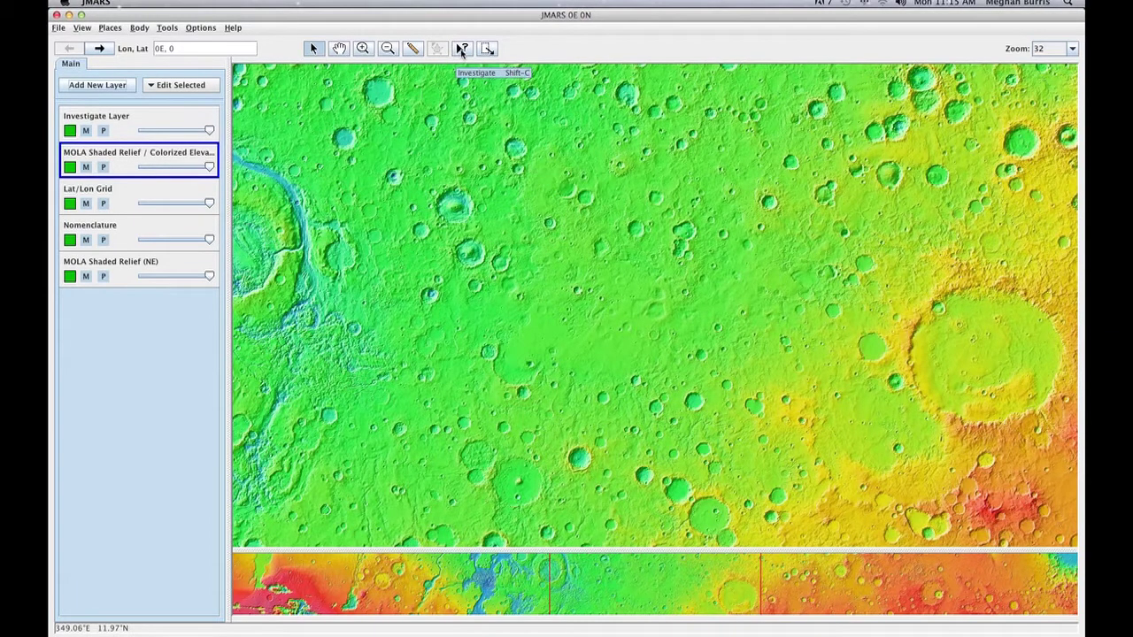
Investigate a map point reading MOLA elevation -1986.0 and switch the readout to Chart View.
{"action": "left_click", "coordinate": [462, 51]}
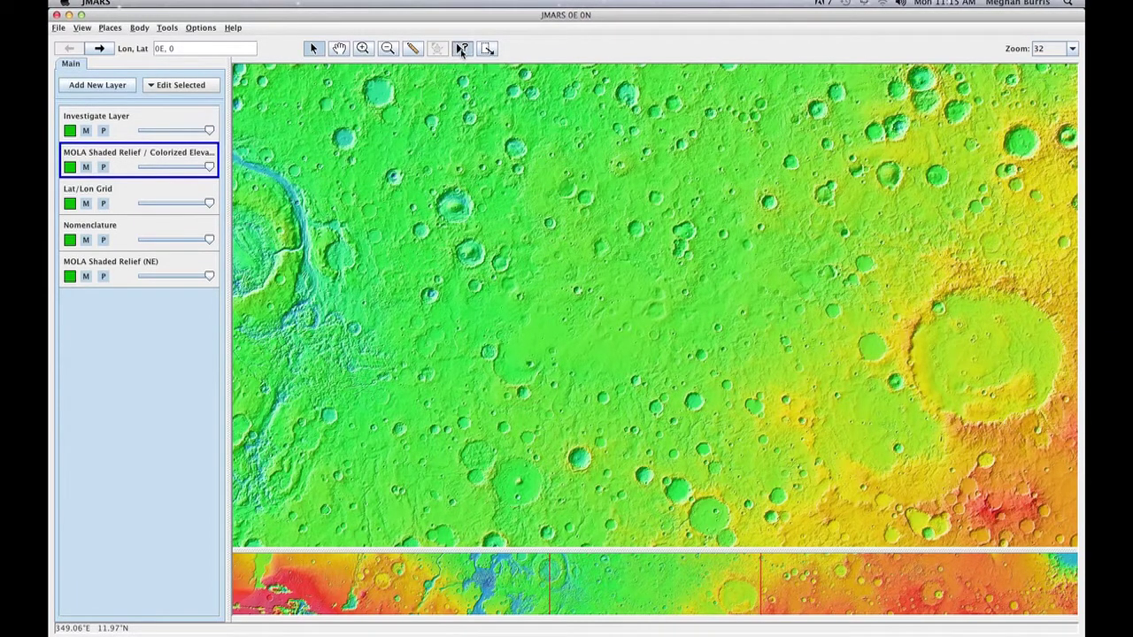
{"action": "mouse_move", "coordinate": [346, 169]}
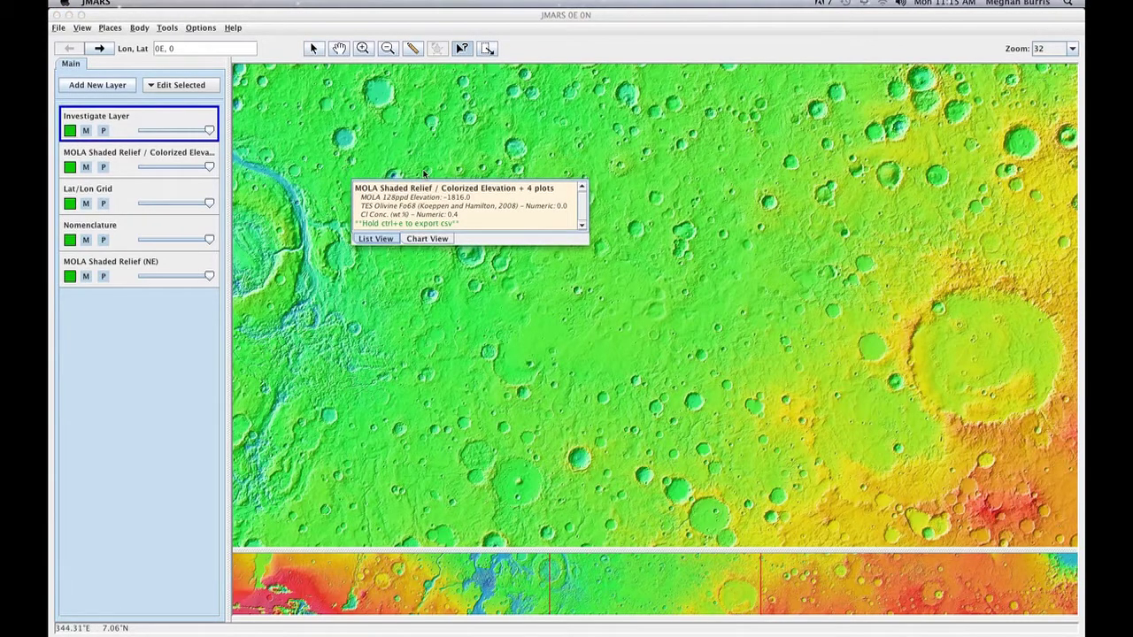
{"action": "mouse_move", "coordinate": [503, 188]}
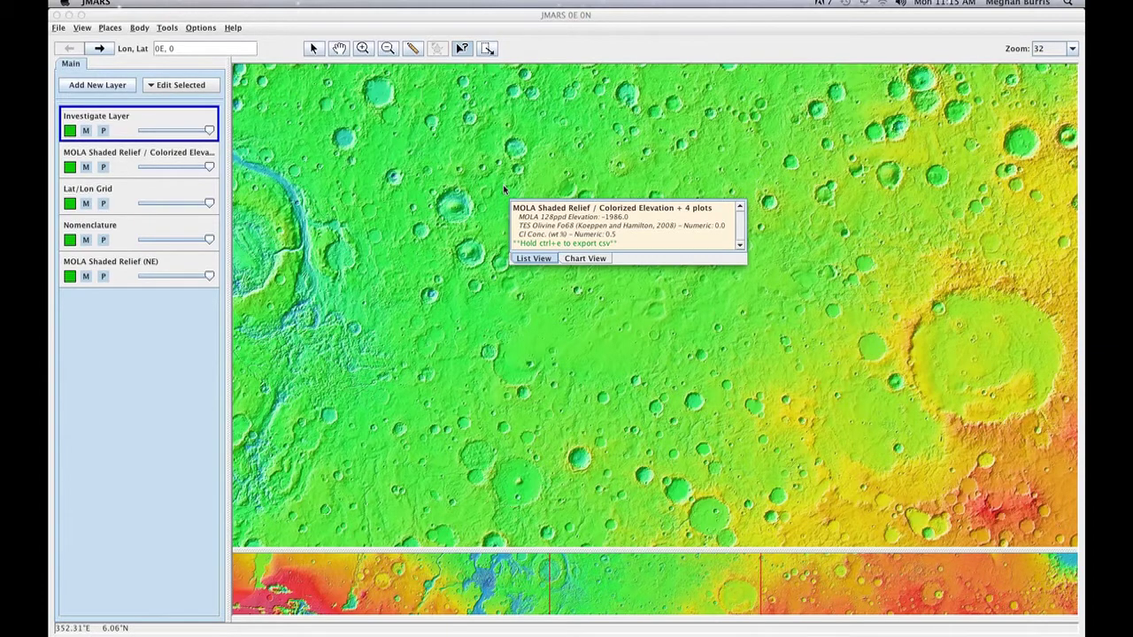
{"action": "key", "text": "Right"}
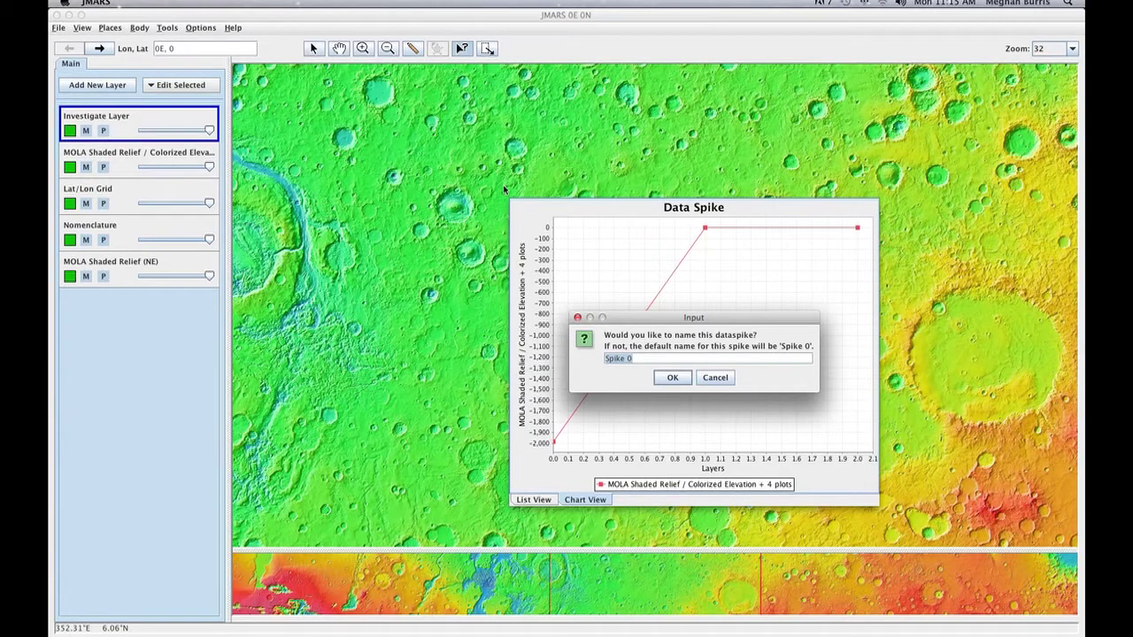
Keep the spike named Spike 0 and open its chart in the Investigate Layer options.
{"action": "key", "text": "Return"}
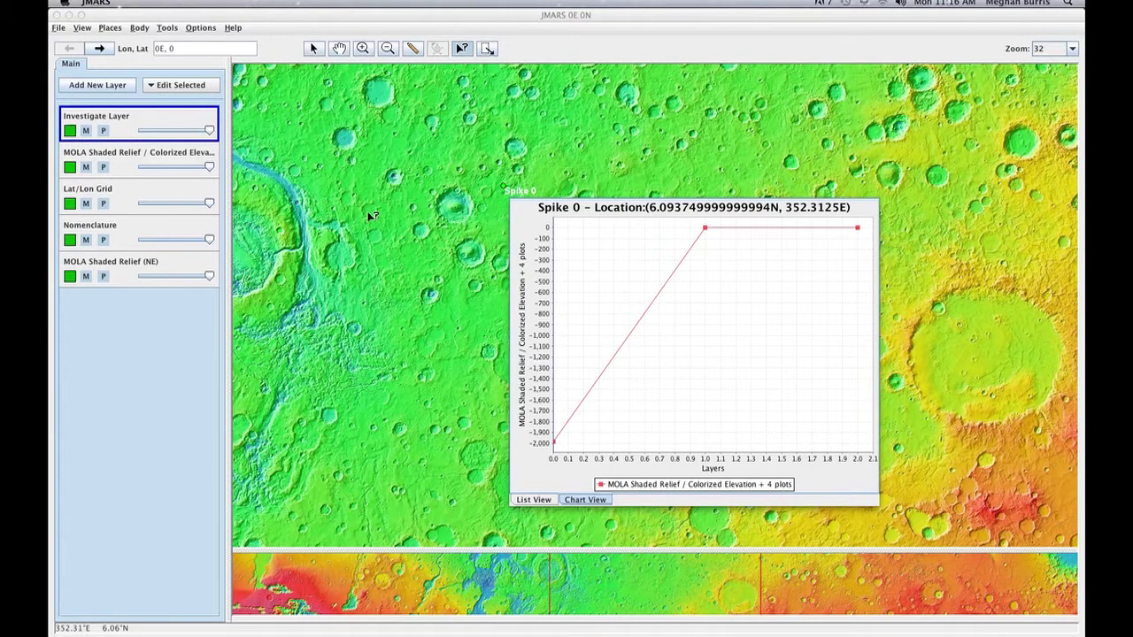
{"action": "double_click", "coordinate": [139, 124]}
{"action": "left_click", "coordinate": [288, 500]}
{"action": "left_click", "coordinate": [253, 500]}
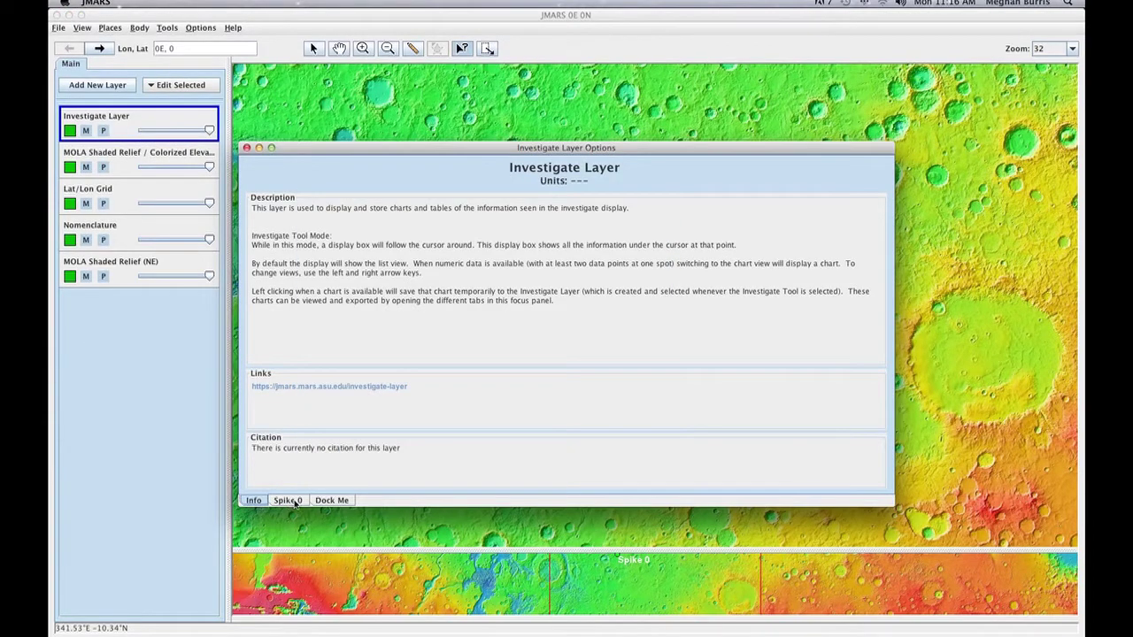
{"action": "left_click", "coordinate": [288, 500]}
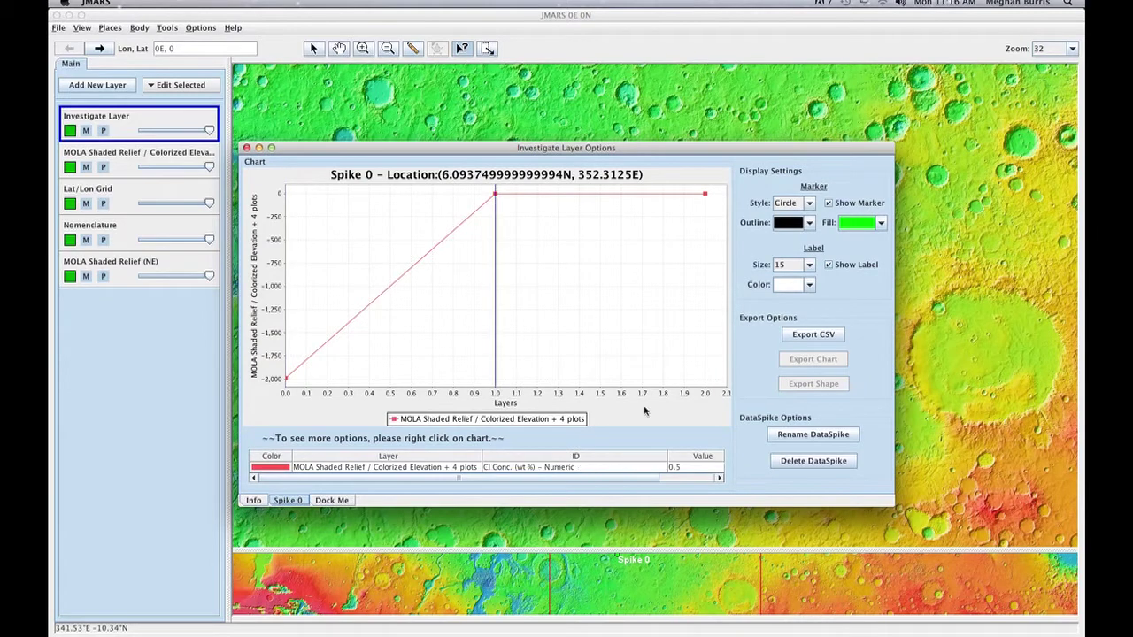
Check the chart's MOLA elevation, Cl concentration and TES Olivine Fo68 values at layers 0, 1.0 and 2.0.
{"action": "left_click", "coordinate": [546, 306]}
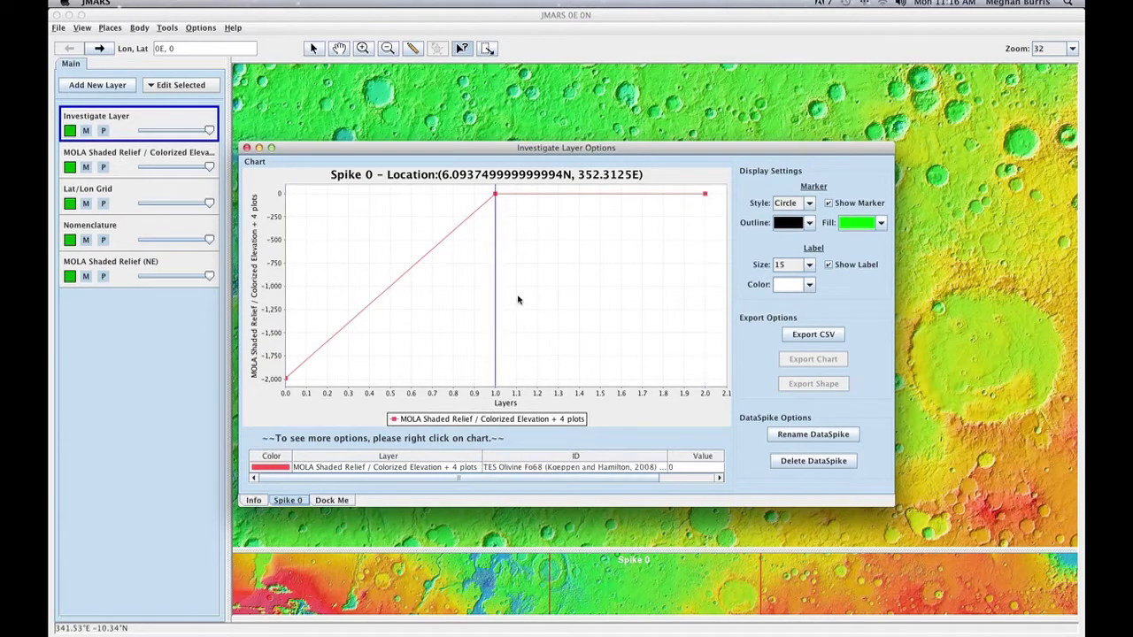
{"action": "left_click", "coordinate": [293, 315]}
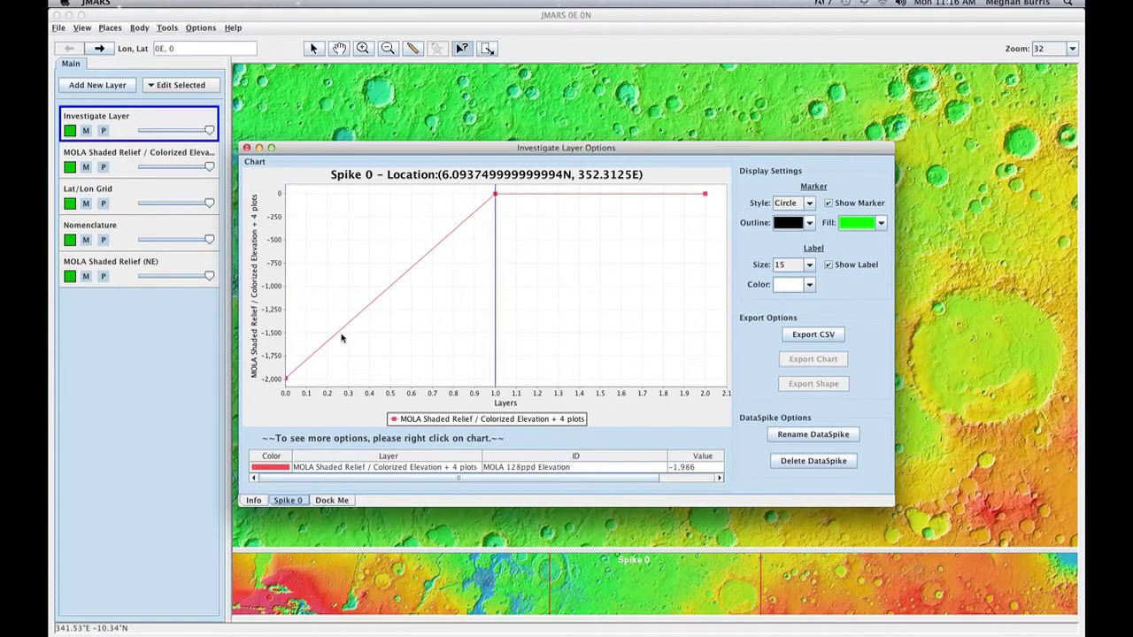
{"action": "left_click", "coordinate": [447, 301]}
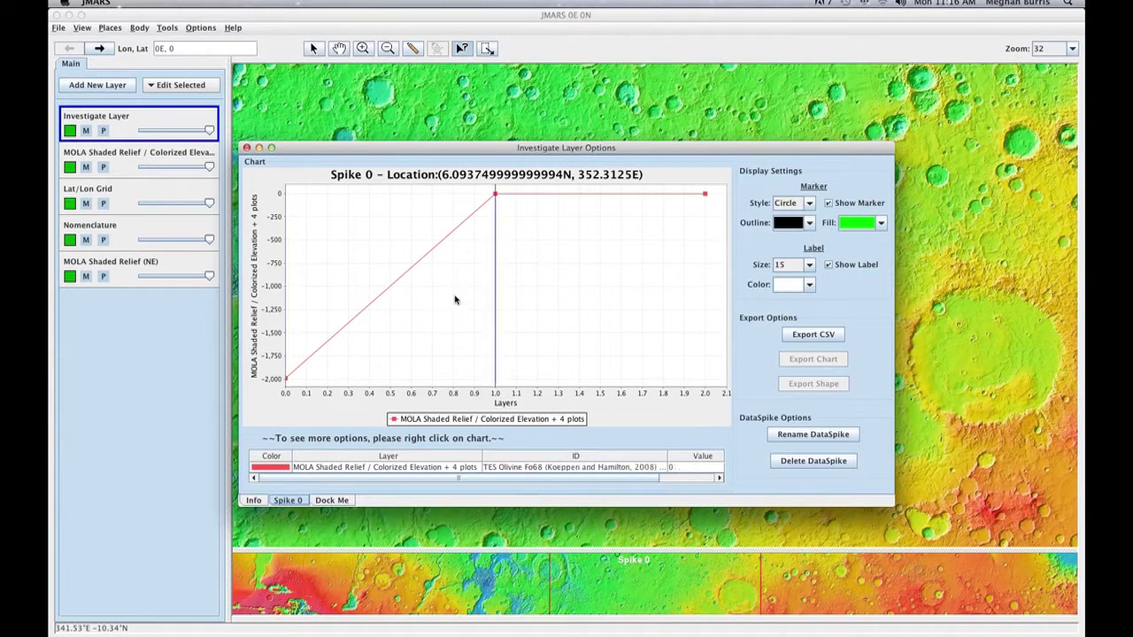
{"action": "left_click", "coordinate": [664, 289]}
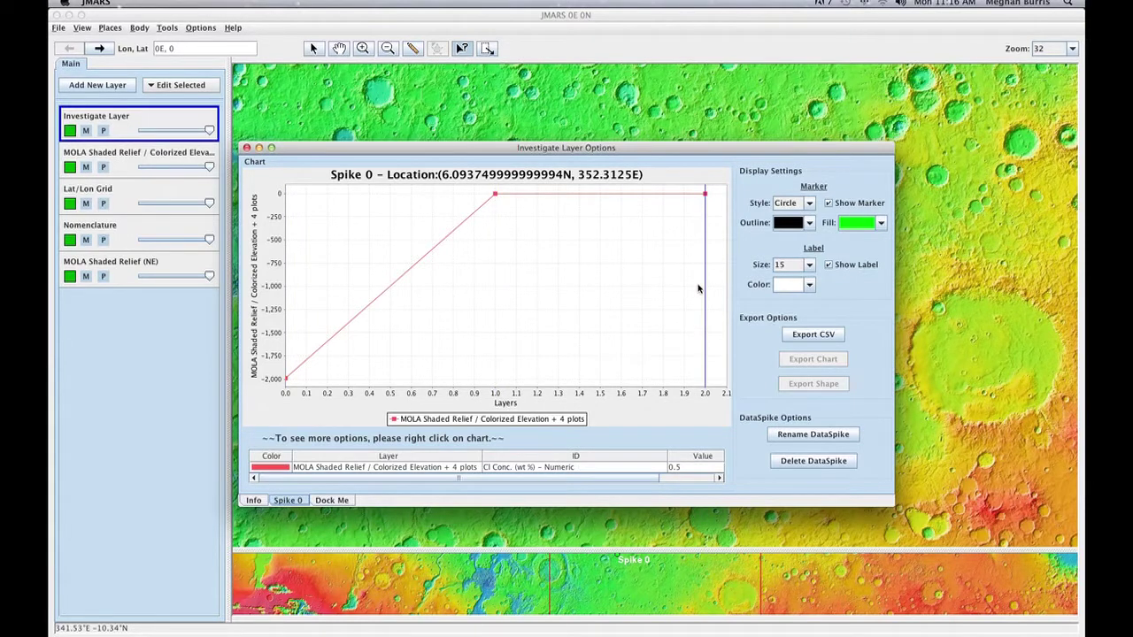
{"action": "left_click", "coordinate": [490, 244]}
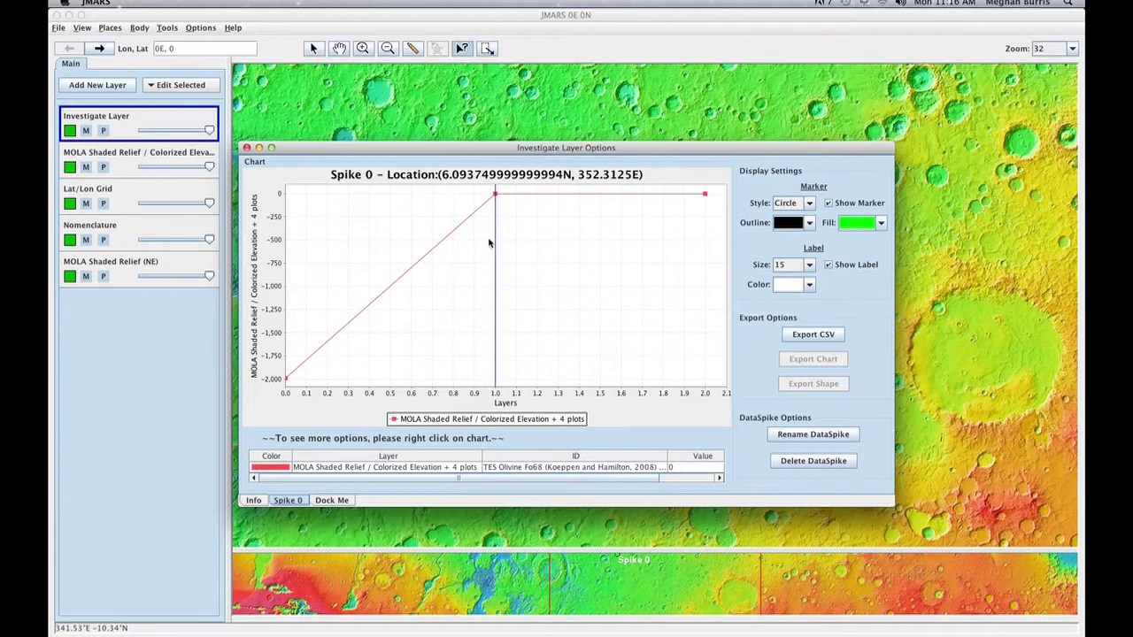
{"action": "left_click", "coordinate": [310, 270]}
{"action": "left_click", "coordinate": [501, 269]}
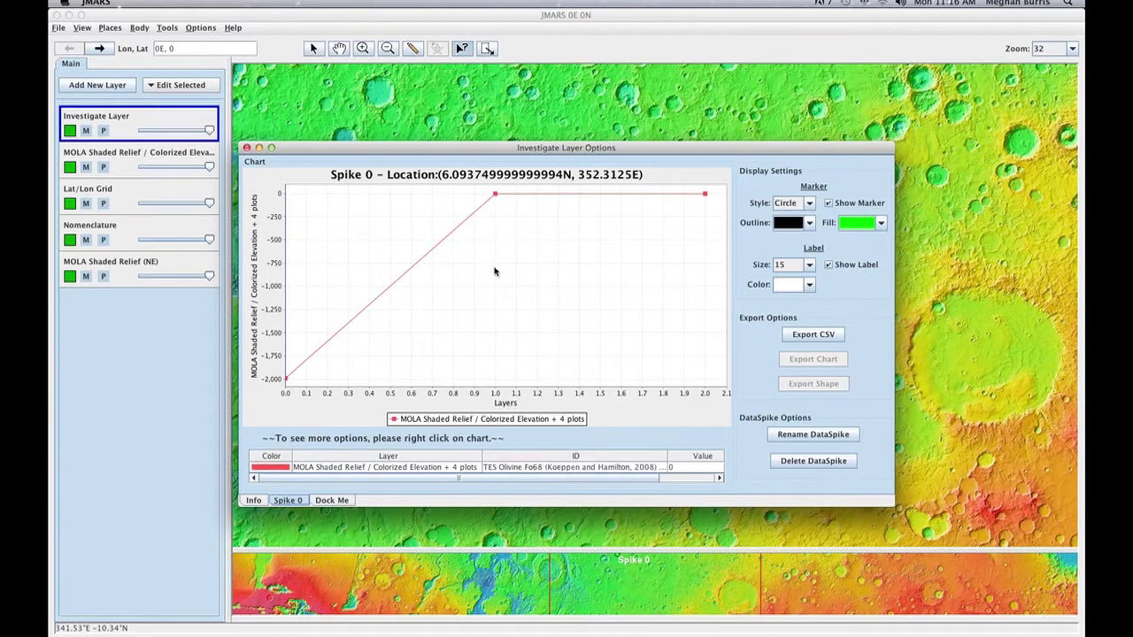
Set the Spike 0 chart's background paint to blue in its chart Properties.
{"action": "right_click", "coordinate": [552, 270]}
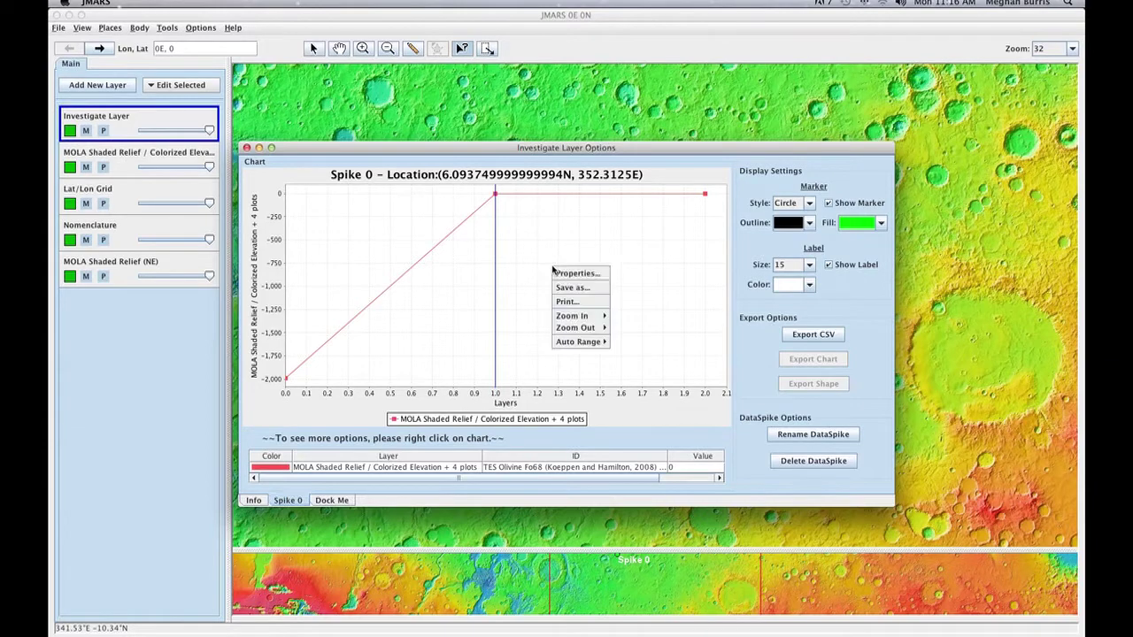
{"action": "left_click", "coordinate": [565, 275]}
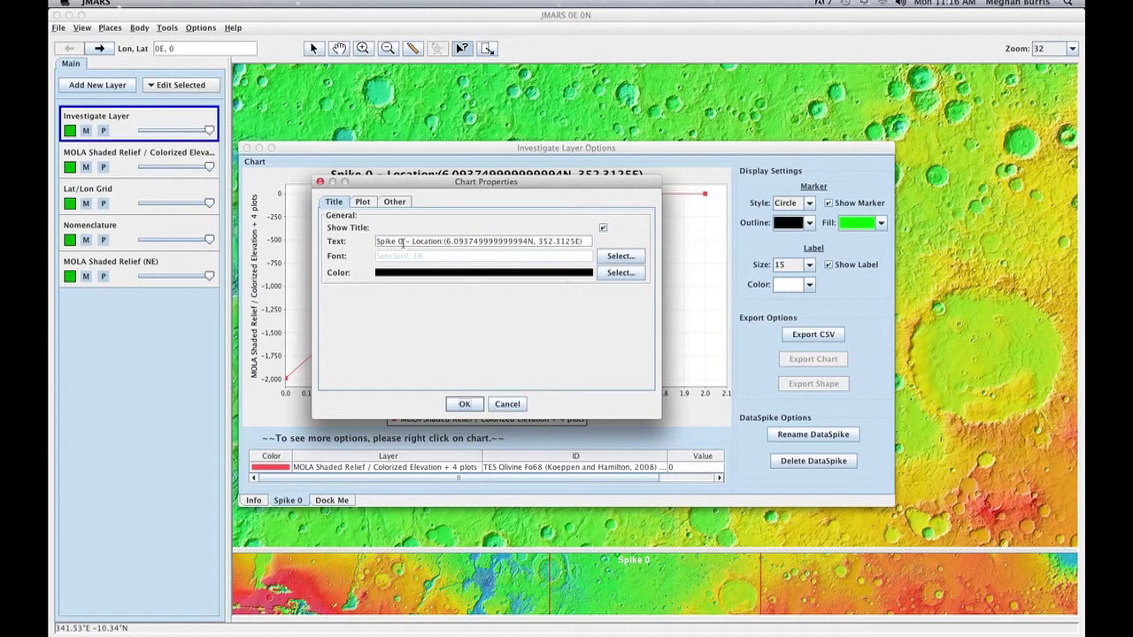
{"action": "left_click", "coordinate": [371, 203]}
{"action": "left_click", "coordinate": [394, 203]}
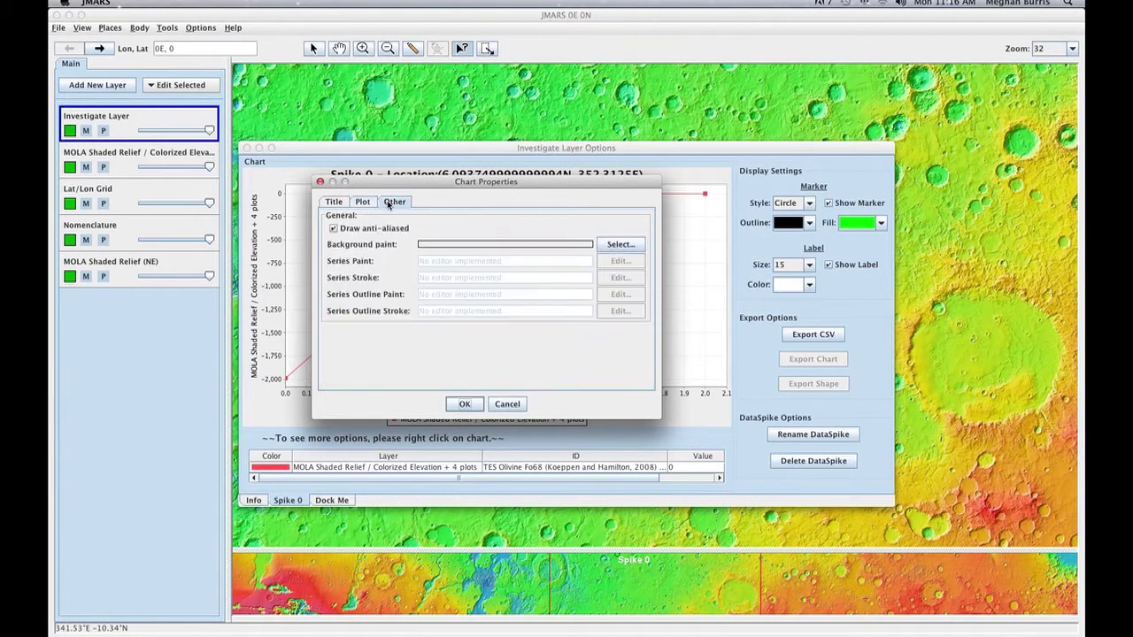
{"action": "left_click", "coordinate": [617, 246]}
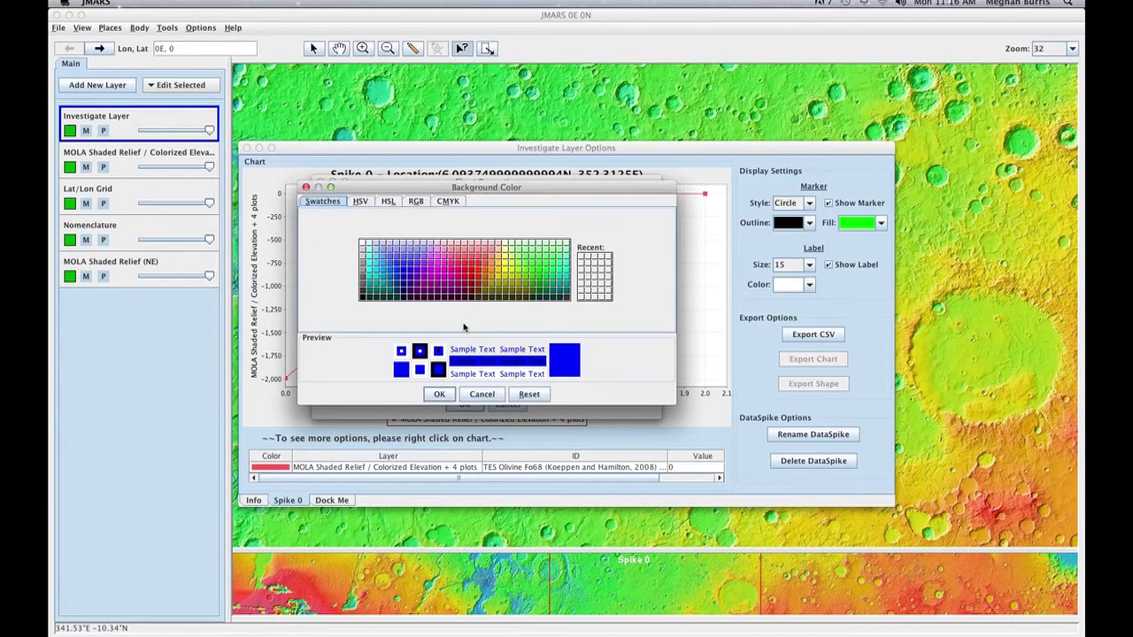
{"action": "left_click", "coordinate": [400, 273]}
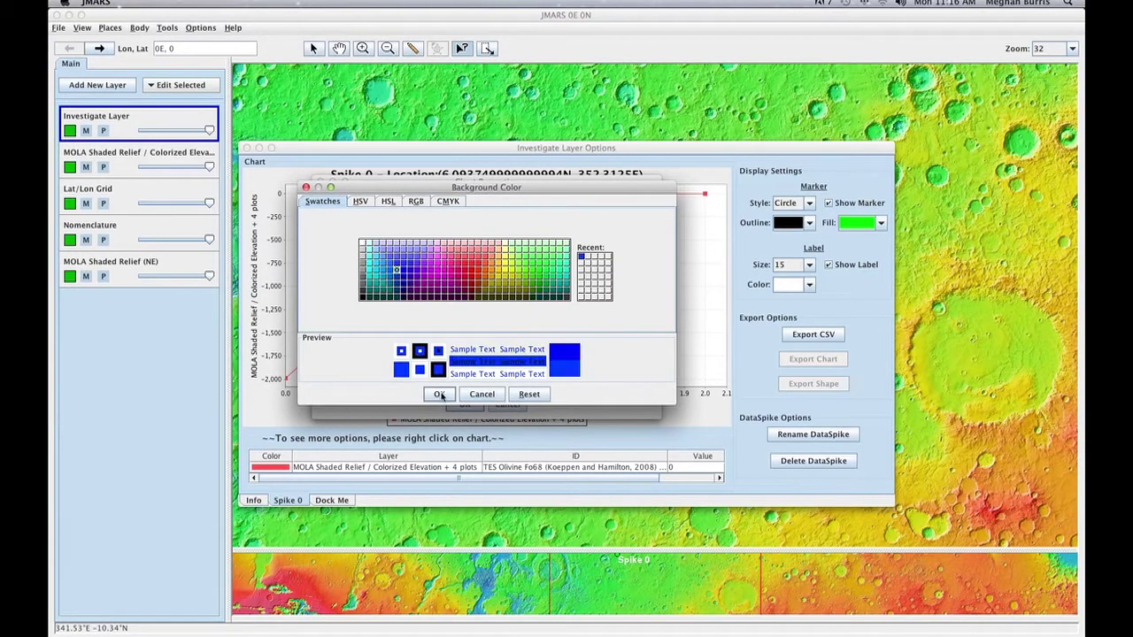
{"action": "left_click", "coordinate": [439, 394]}
{"action": "left_click", "coordinate": [463, 403]}
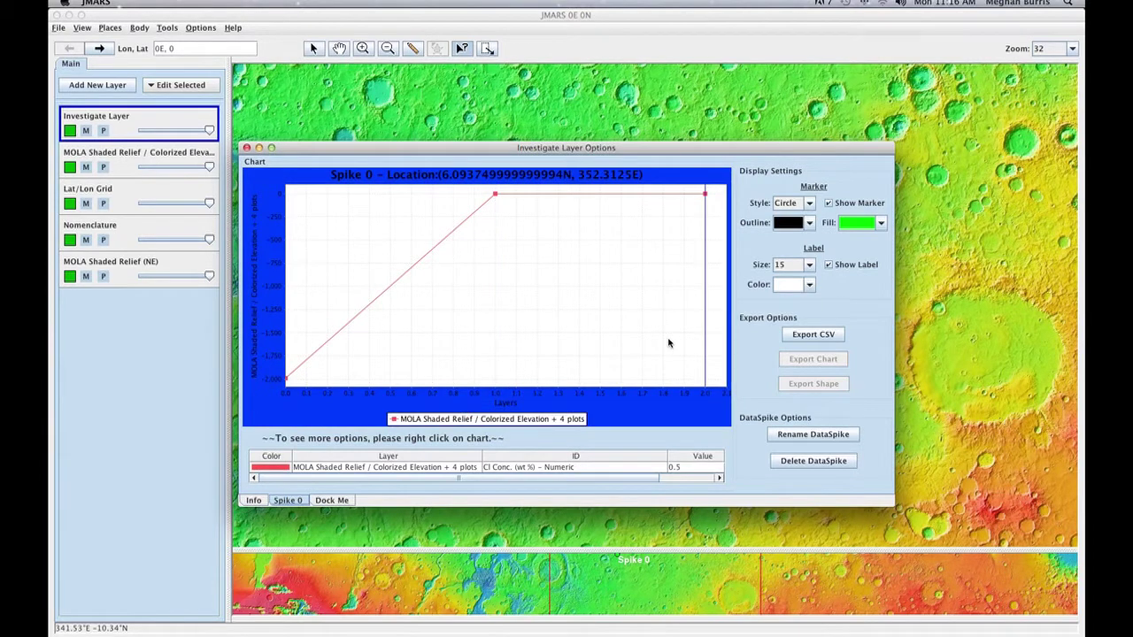
Move the chart readout to layer 1.0 and drag the Investigate Layer Options window lower.
{"action": "left_click", "coordinate": [568, 290]}
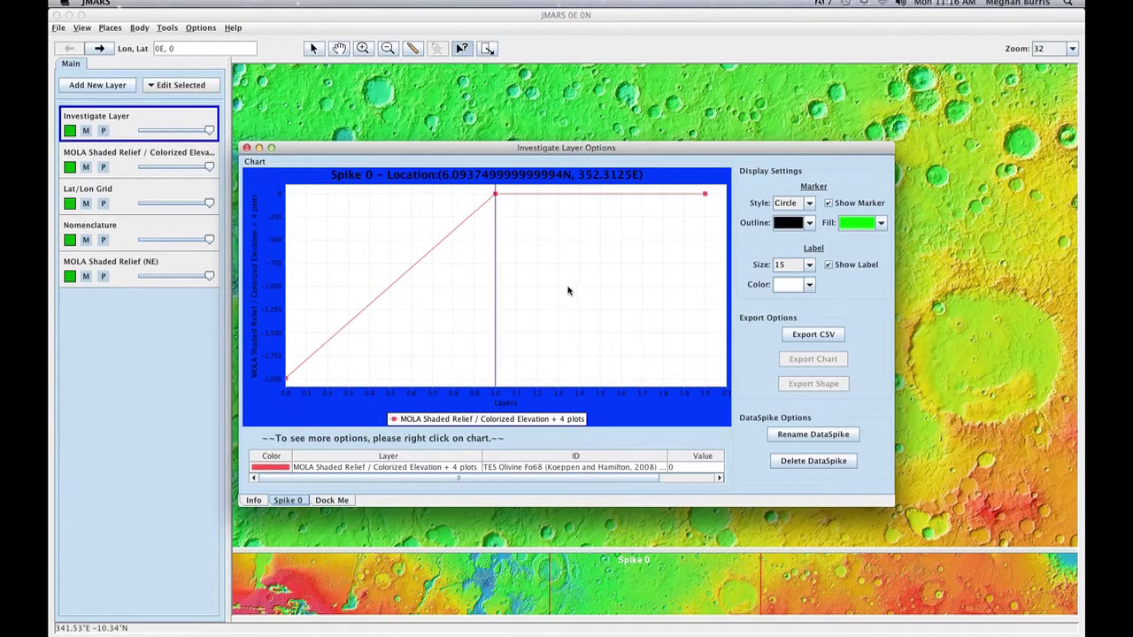
{"action": "right_click", "coordinate": [568, 291]}
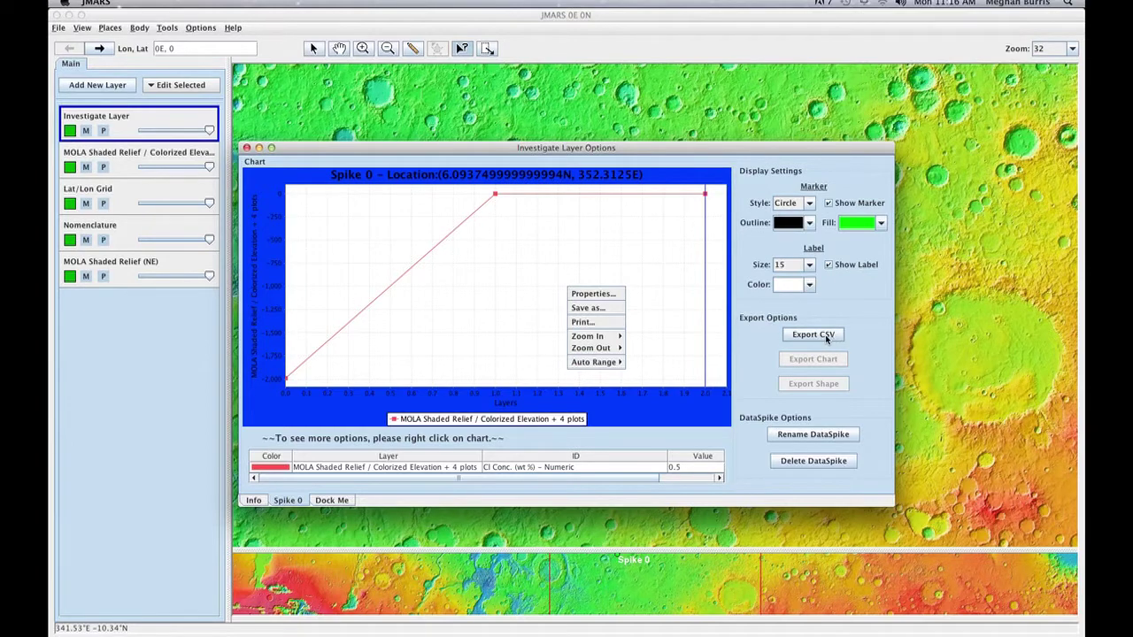
{"action": "left_click", "coordinate": [463, 156]}
{"action": "left_click_drag", "start_coordinate": [462, 156], "coordinate": [504, 234]}
{"action": "mouse_move", "coordinate": [531, 211]}
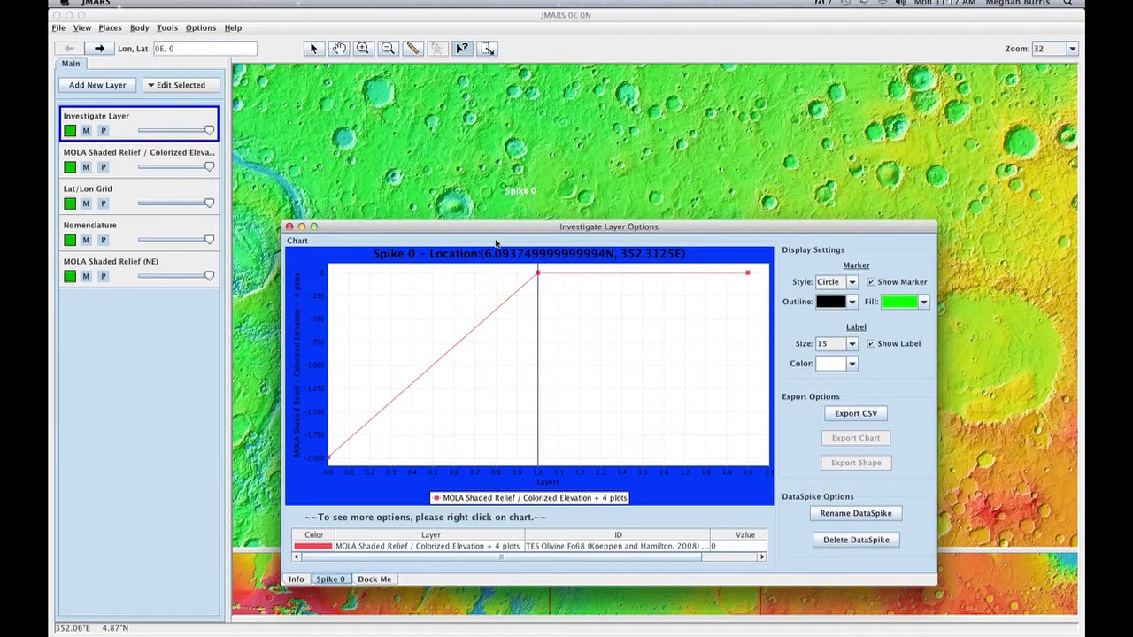
Give the Spike 0 marker a cyan fill and cyan outline, with label size 20.
{"action": "left_click", "coordinate": [750, 291]}
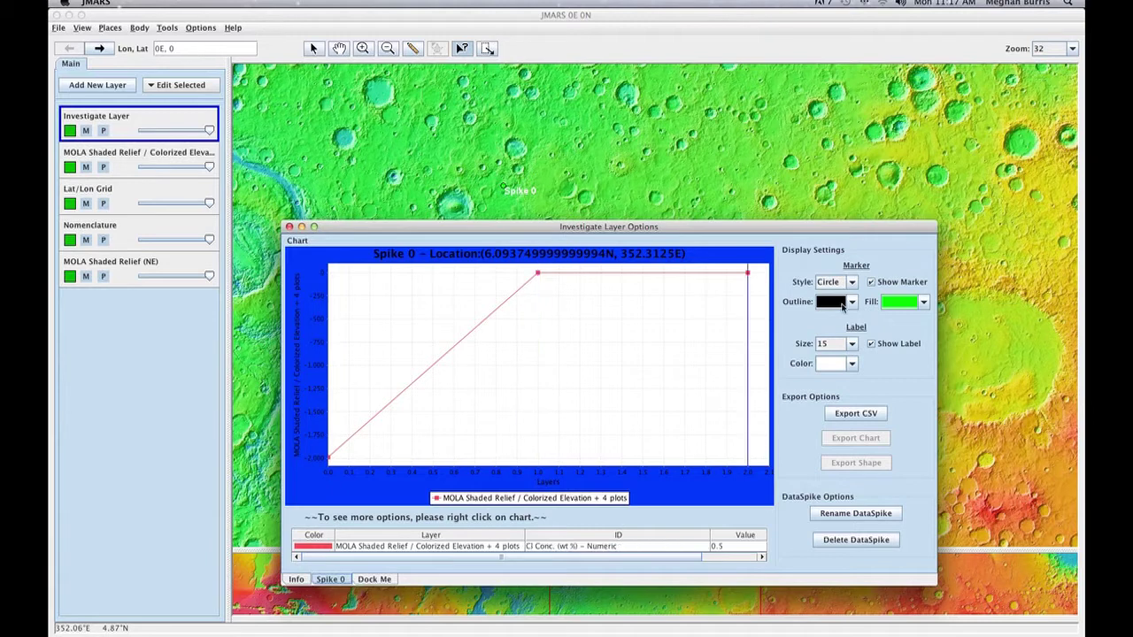
{"action": "left_click", "coordinate": [888, 305]}
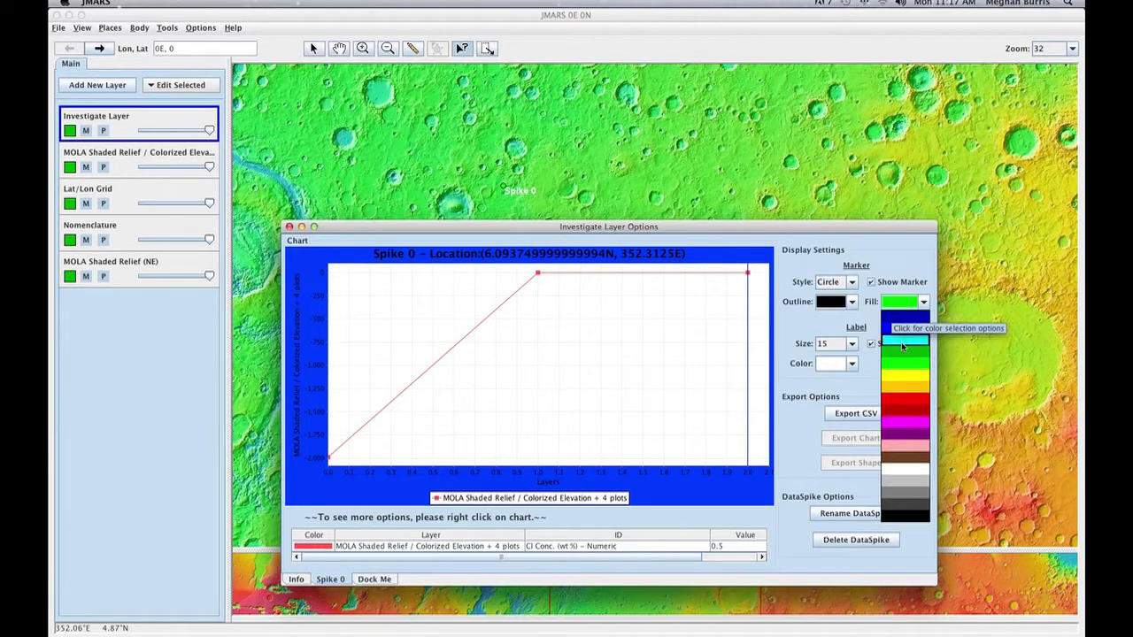
{"action": "left_click", "coordinate": [902, 345]}
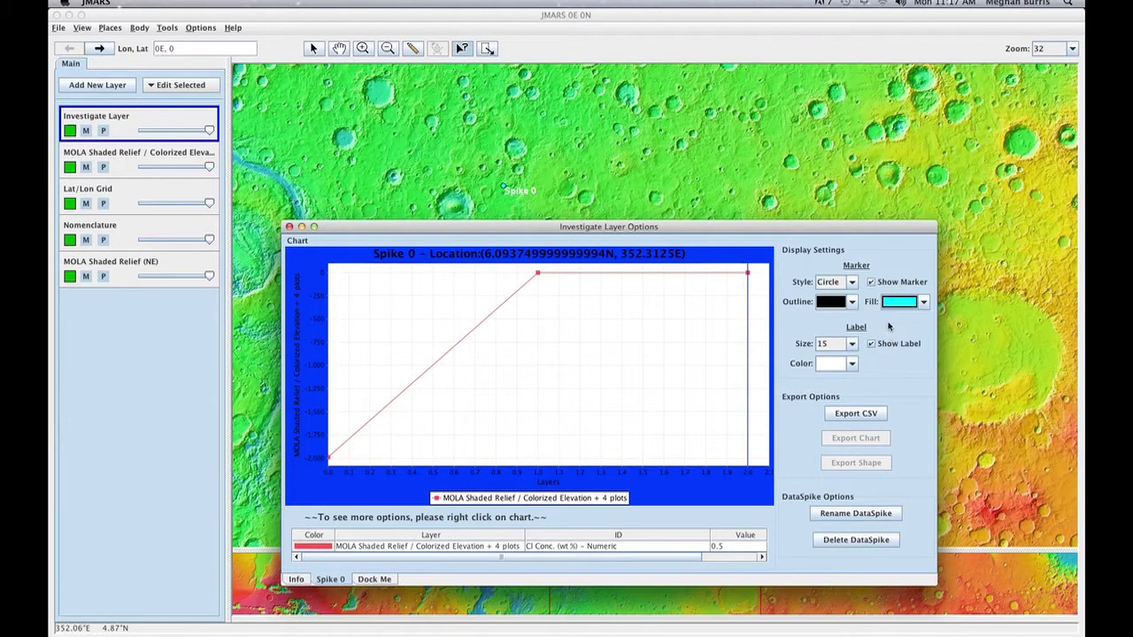
{"action": "left_click", "coordinate": [836, 345]}
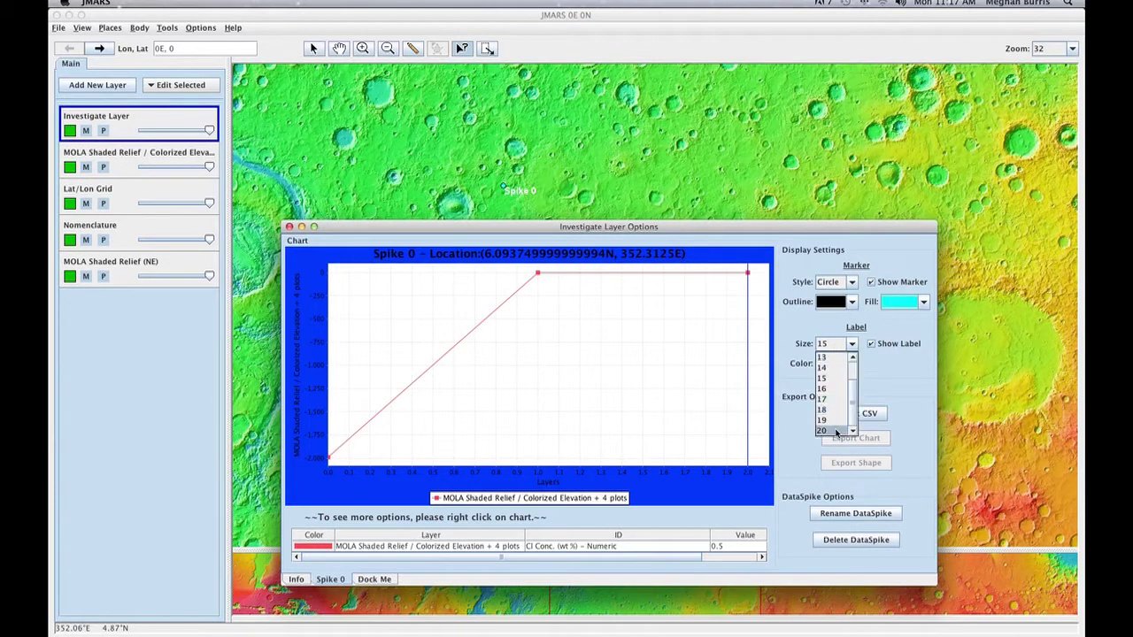
{"action": "left_click", "coordinate": [836, 431]}
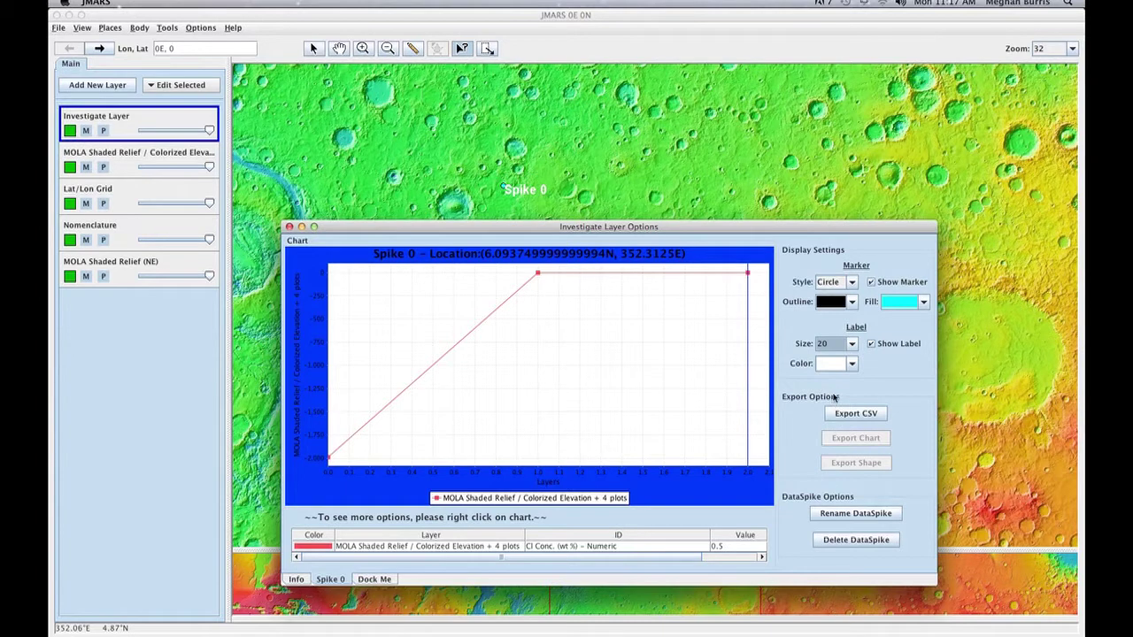
{"action": "left_click", "coordinate": [831, 307]}
{"action": "left_click", "coordinate": [833, 341]}
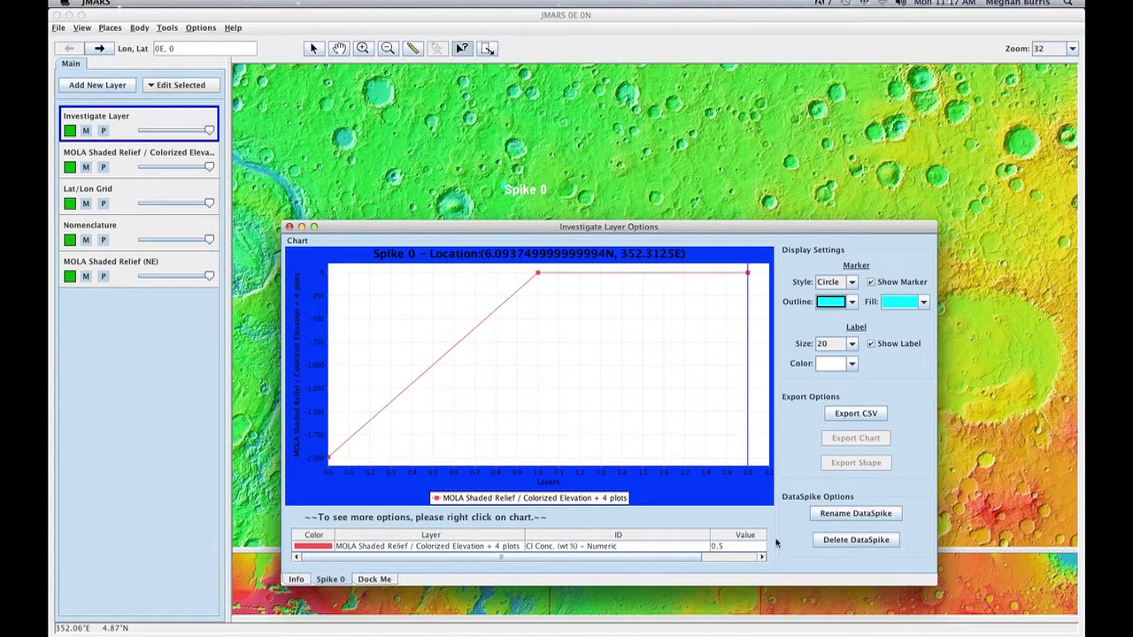
Delete data spike Spike 0, confirm with Yes, and close the Investigate Layer options.
{"action": "left_click", "coordinate": [845, 542]}
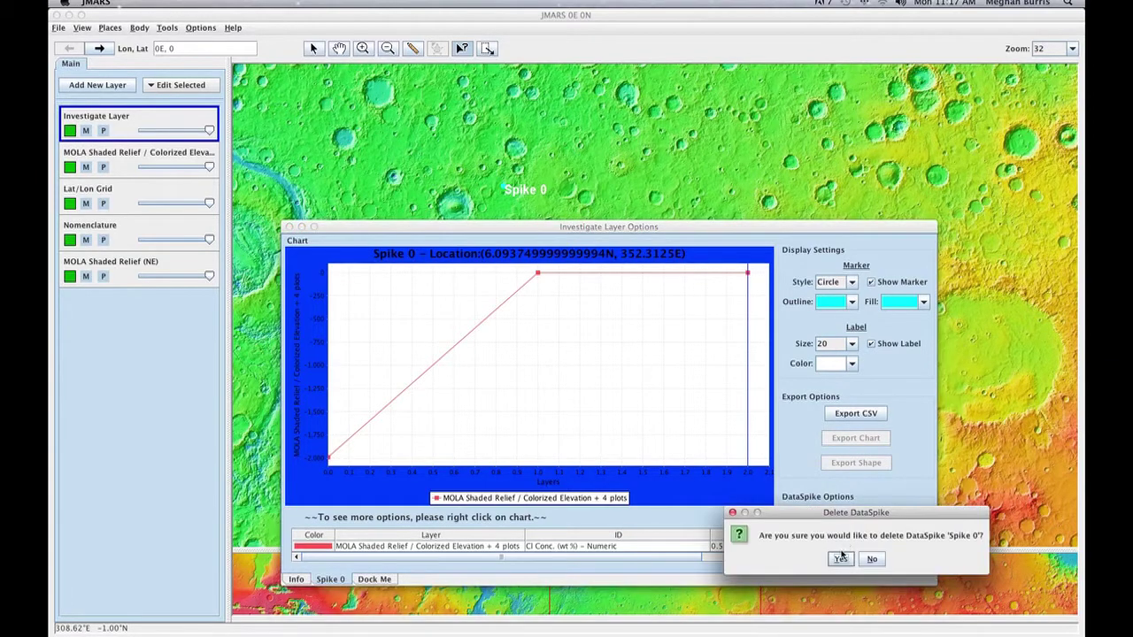
{"action": "left_click", "coordinate": [843, 565]}
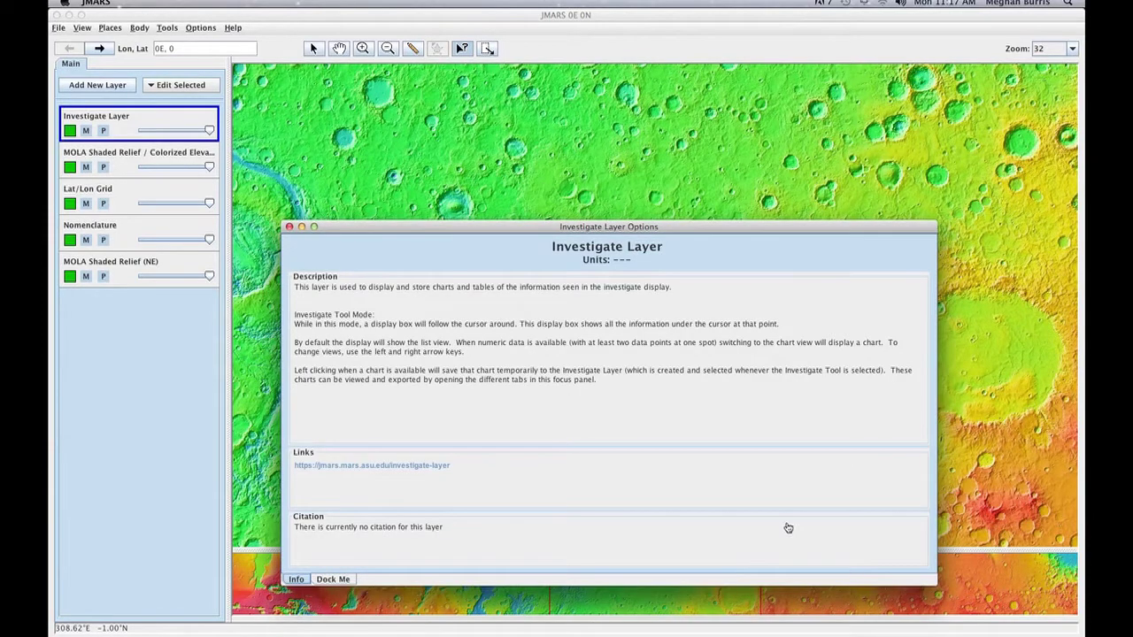
{"action": "left_click", "coordinate": [288, 227]}
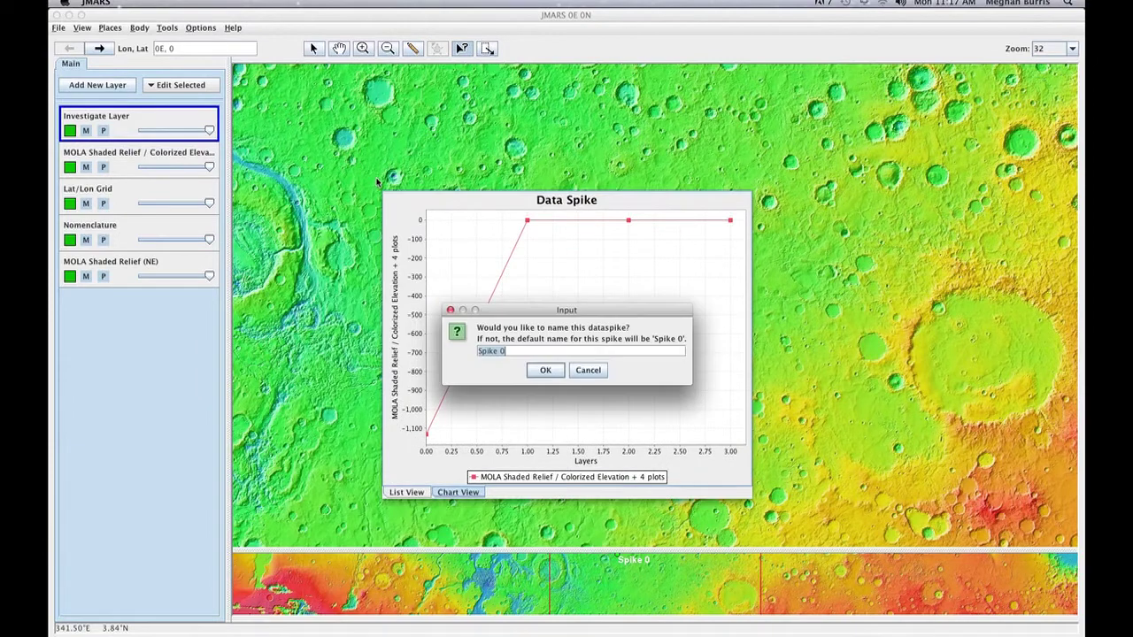
Place data spikes at three map points, keeping the default names Spike 0, Spike 1 and Spike 2.
{"action": "left_click", "coordinate": [543, 371]}
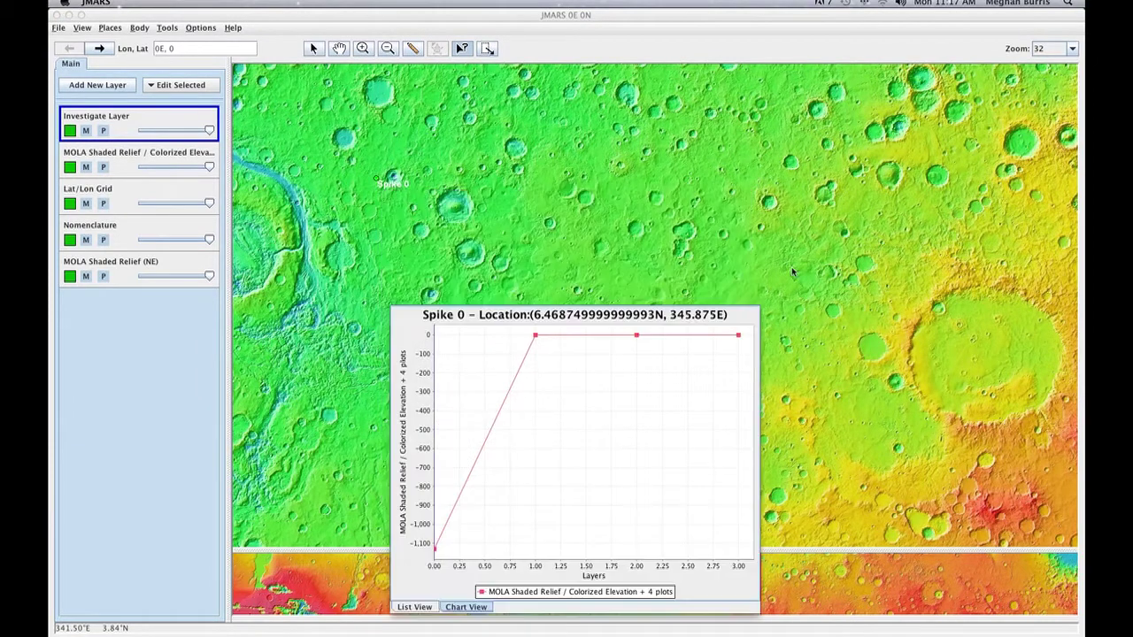
{"action": "left_click", "coordinate": [625, 394]}
{"action": "left_click", "coordinate": [593, 416]}
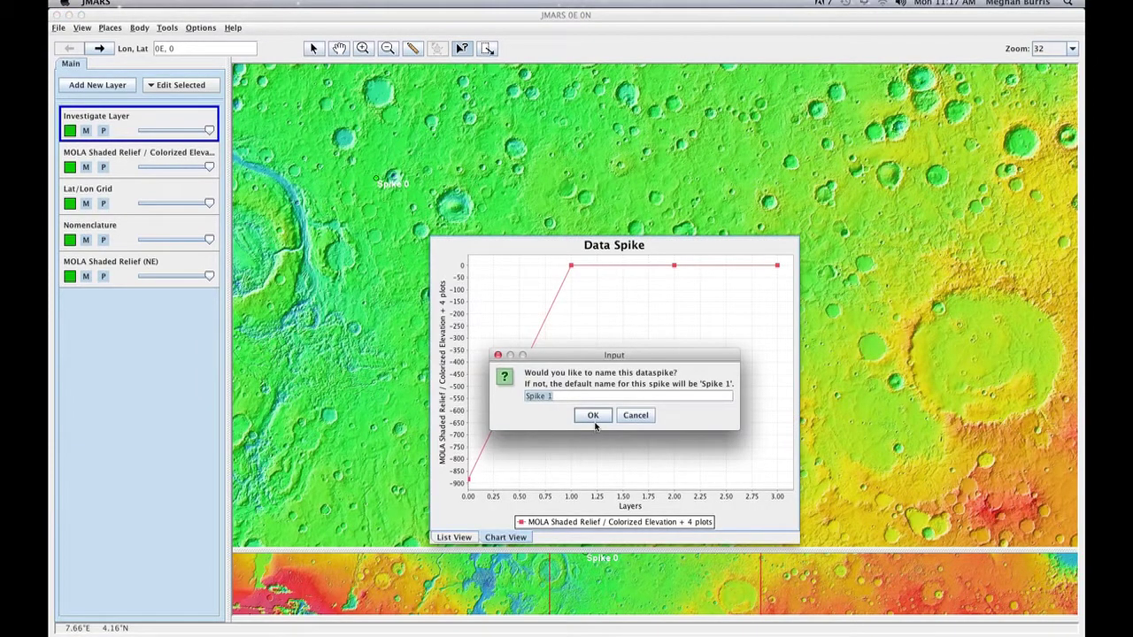
{"action": "left_click", "coordinate": [398, 430]}
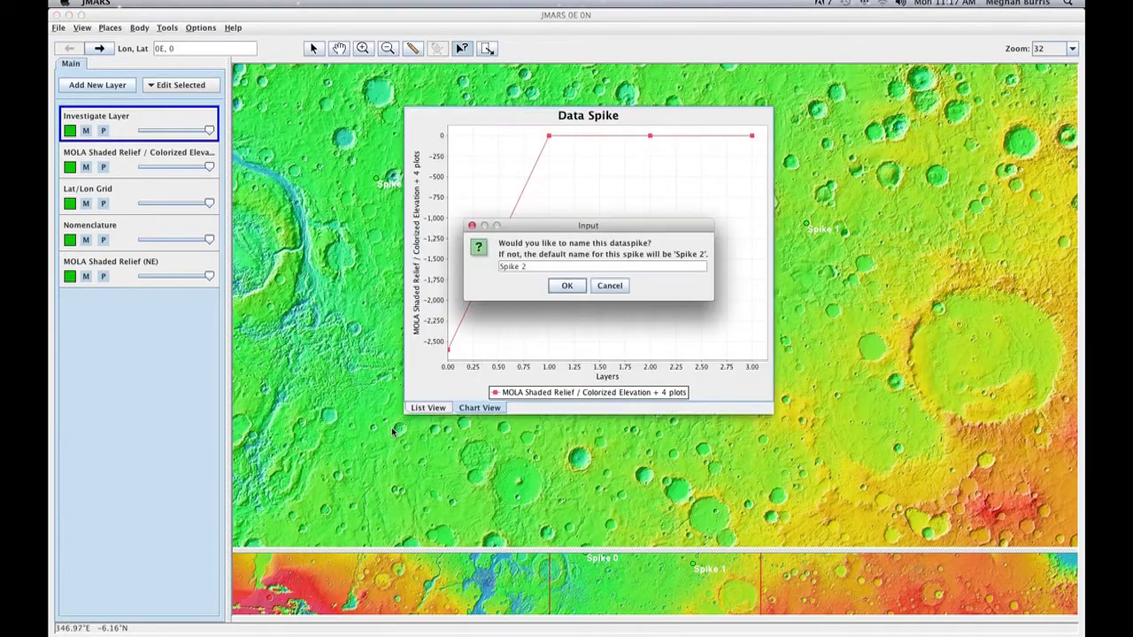
{"action": "key", "text": "Return"}
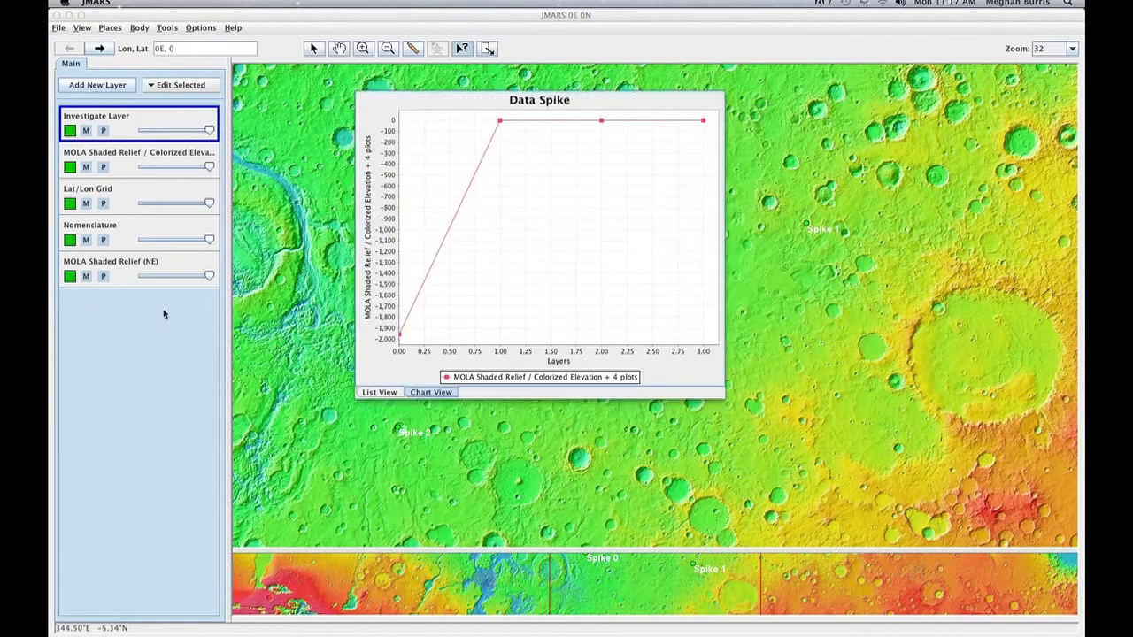
{"action": "double_click", "coordinate": [126, 130]}
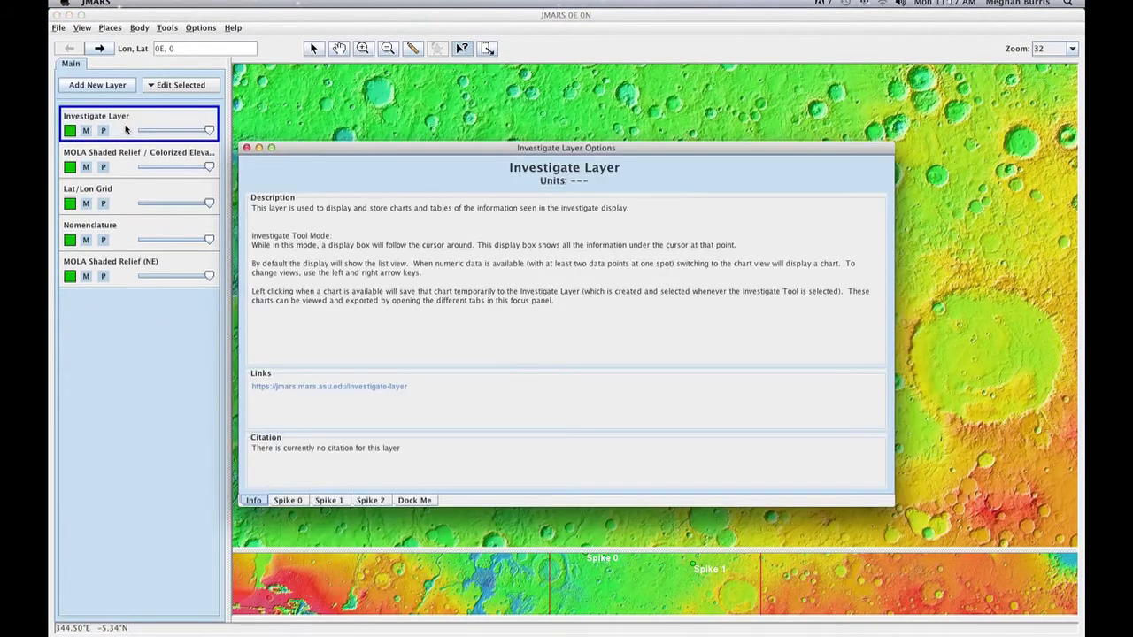
Rename the Spike 2 data spike to 'bla bla' and close the options window.
{"action": "left_click", "coordinate": [289, 501]}
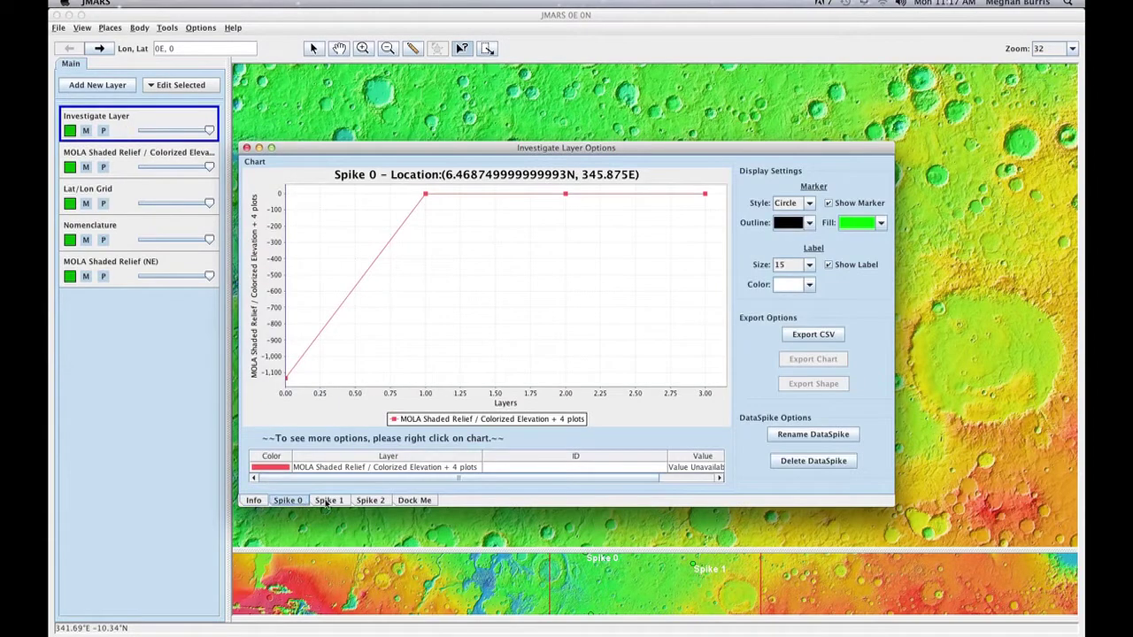
{"action": "left_click", "coordinate": [328, 502]}
{"action": "left_click", "coordinate": [367, 502]}
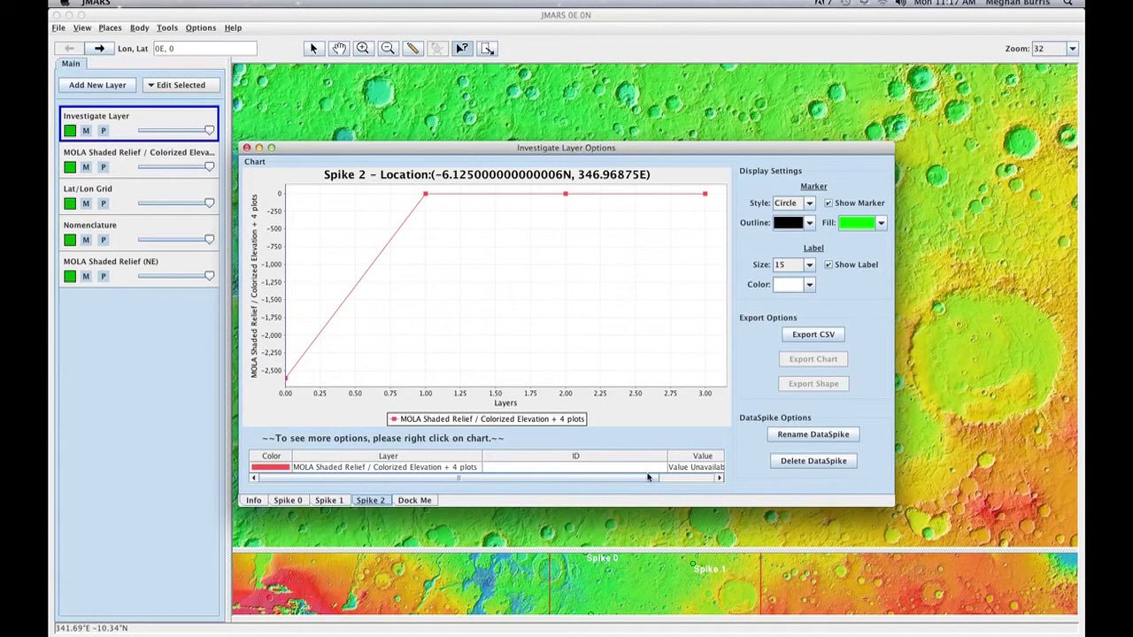
{"action": "left_click", "coordinate": [792, 436]}
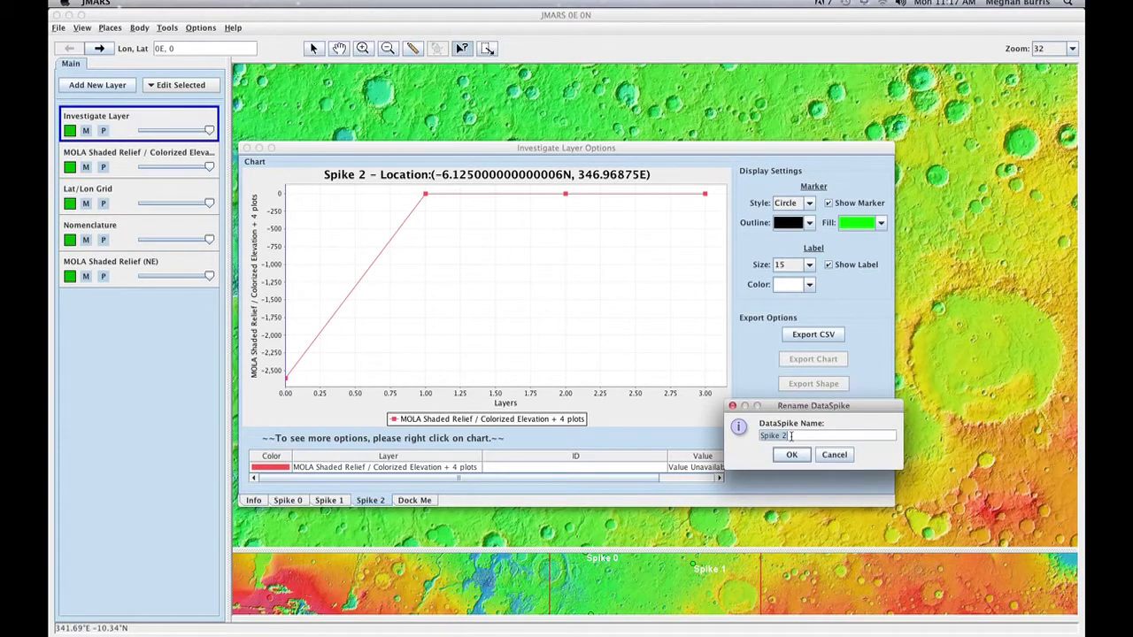
{"action": "type", "text": "bla b"}
{"action": "key", "text": "Return"}
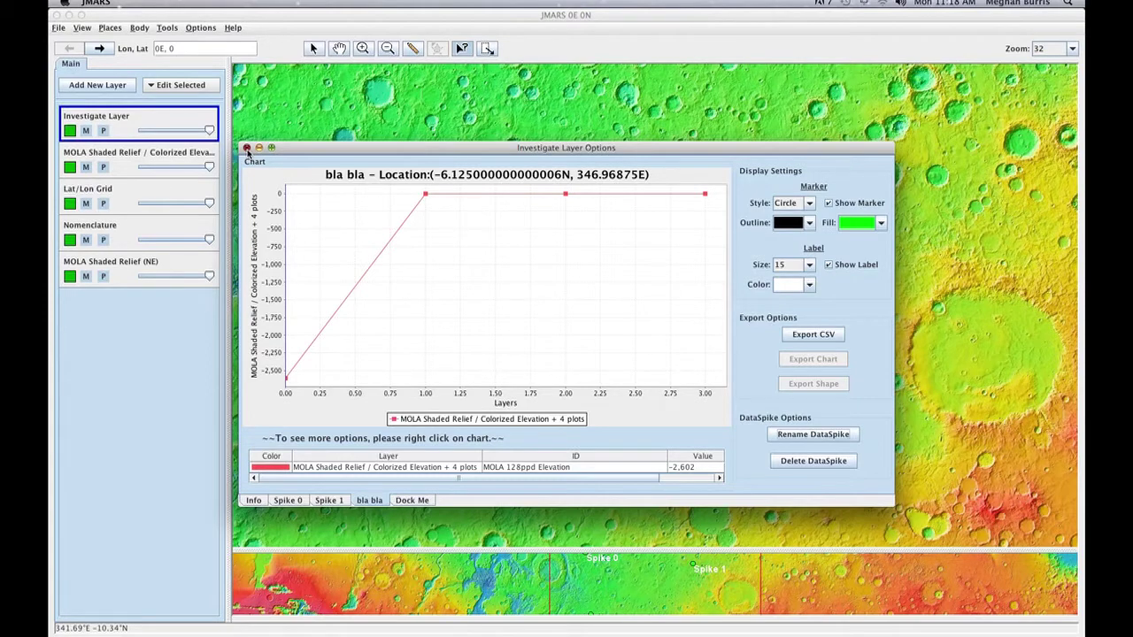
{"action": "left_click", "coordinate": [247, 148]}
Delete the Investigate Layer and all its data spikes from the layer list.
{"action": "left_click", "coordinate": [314, 49]}
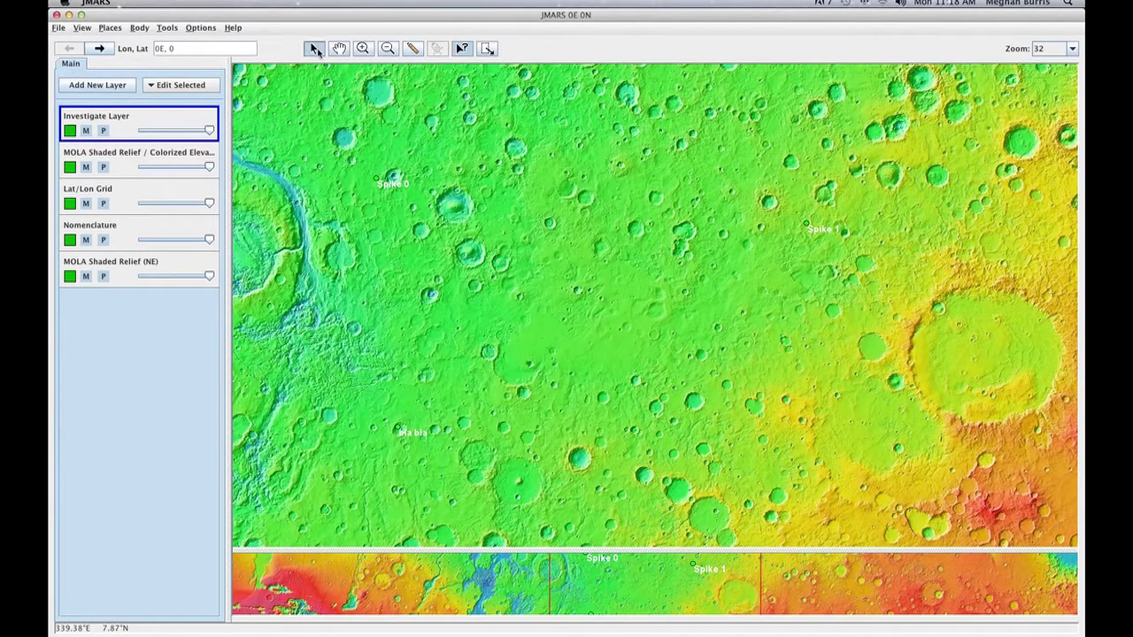
{"action": "right_click", "coordinate": [197, 119]}
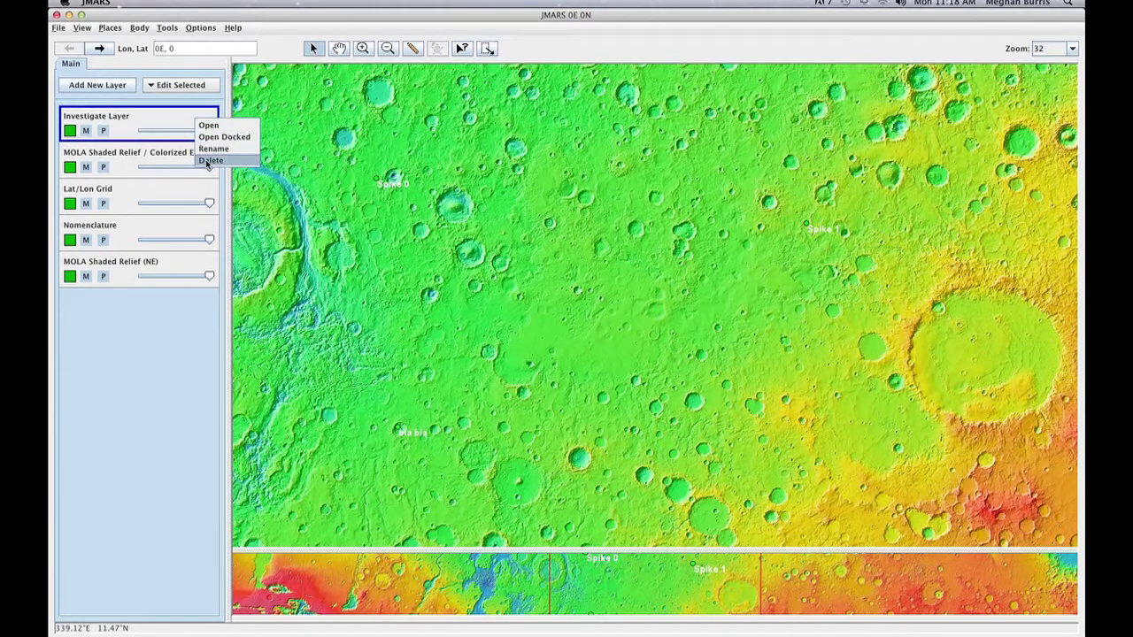
{"action": "left_click", "coordinate": [210, 161]}
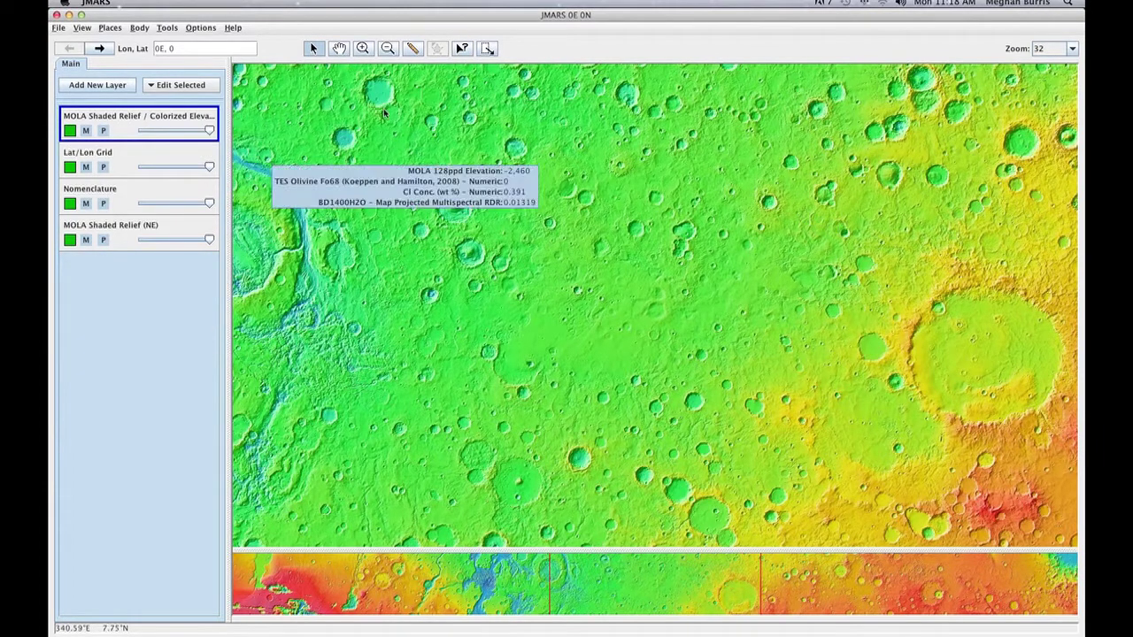
Recreate an empty Investigate Layer with the Investigate tool and check its options.
{"action": "left_click", "coordinate": [463, 48]}
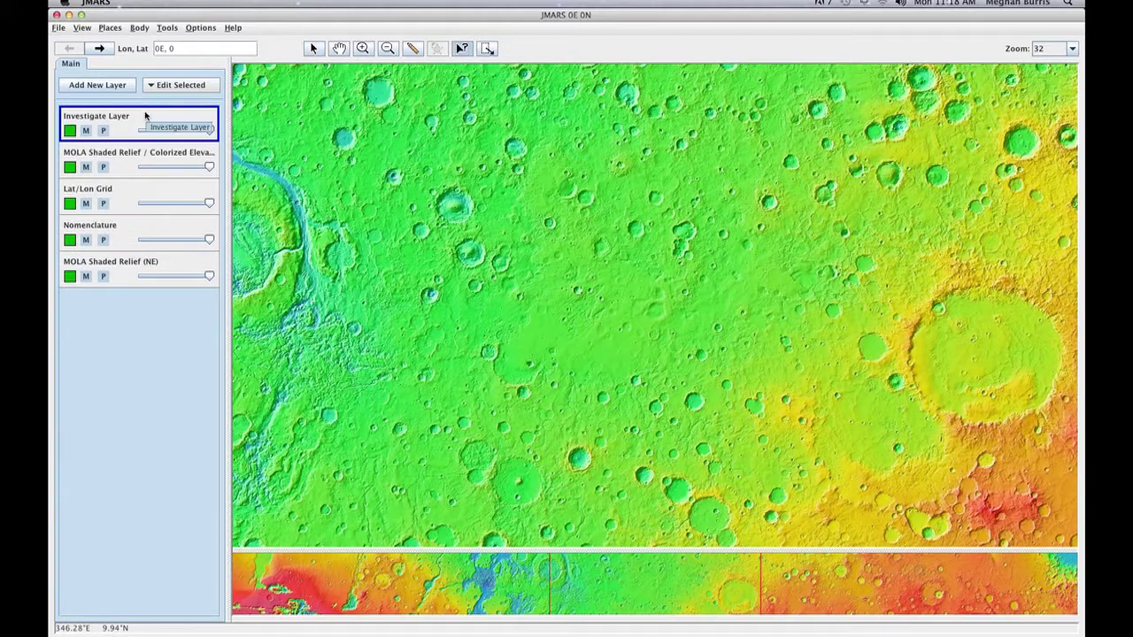
{"action": "double_click", "coordinate": [146, 118]}
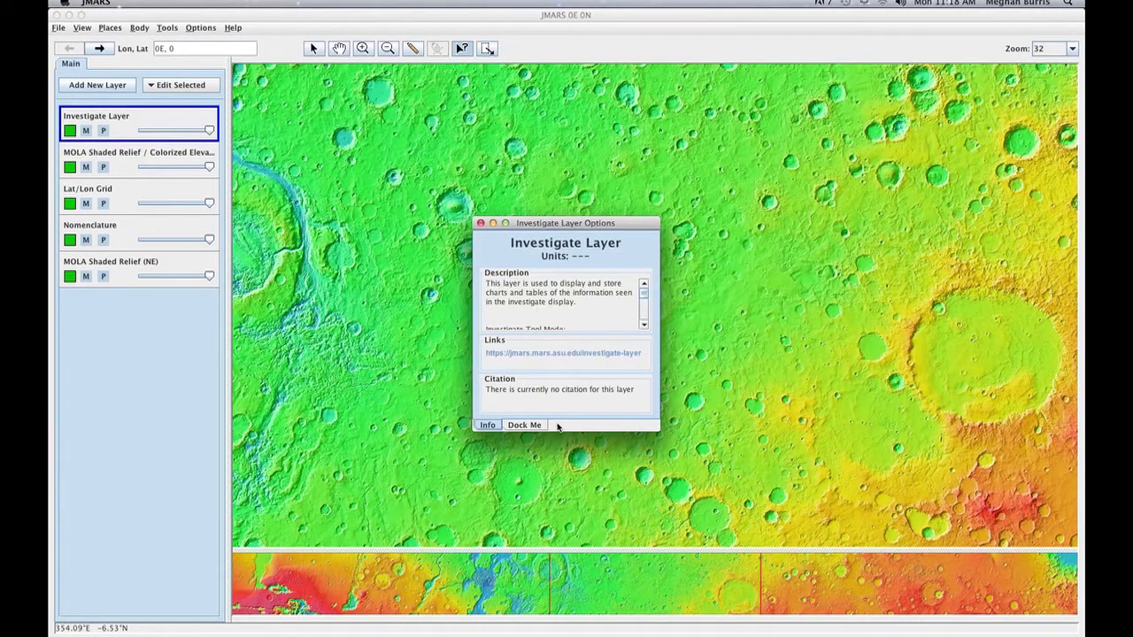
{"action": "left_click", "coordinate": [480, 223]}
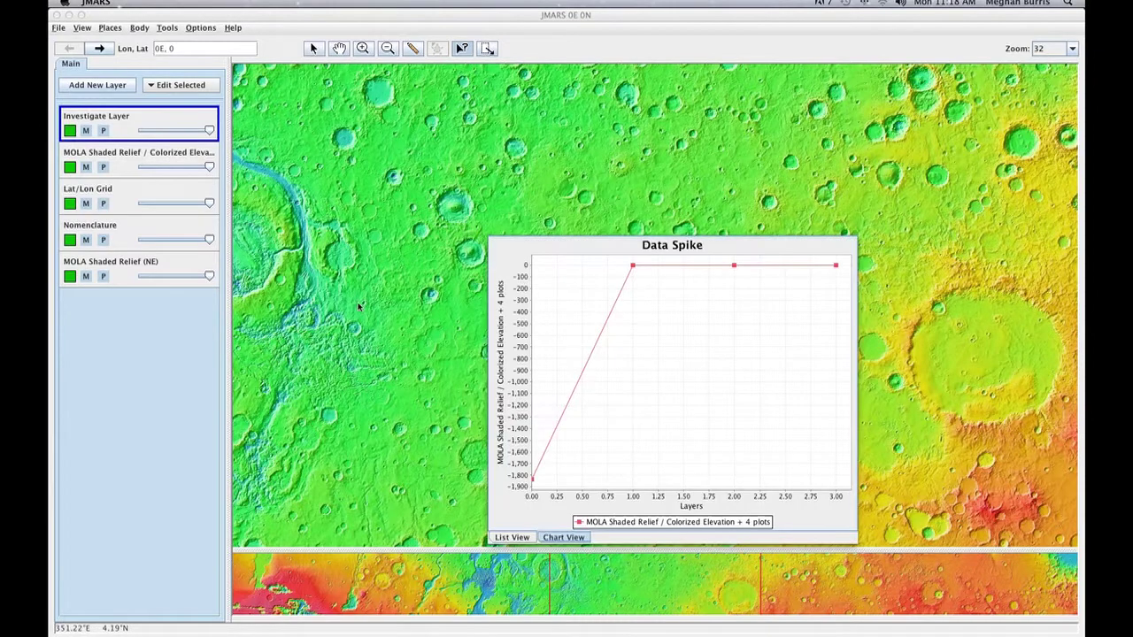